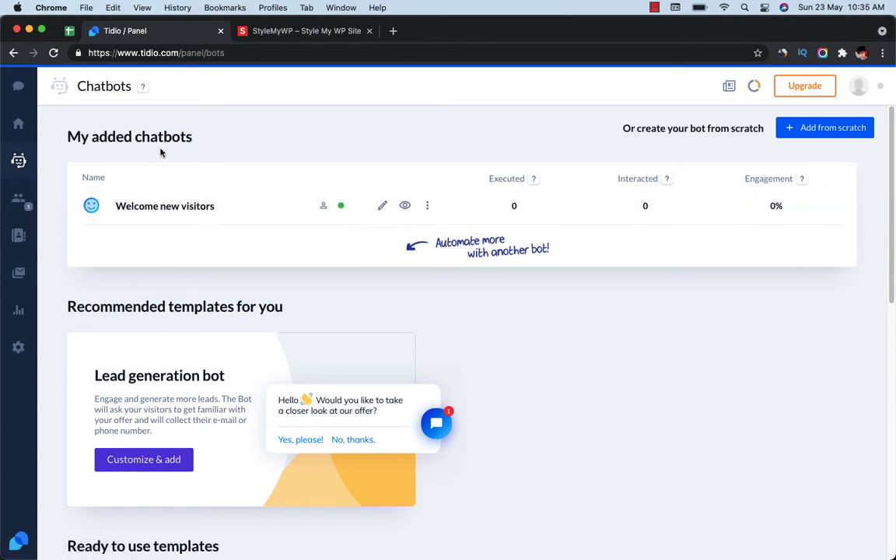
Scroll down the templates and collapse the Generate Leads section.
{"action": "mouse_move", "coordinate": [227, 214]}
{"action": "scroll", "coordinate": [311, 279], "scroll_direction": "down", "scroll_amount": 3}
{"action": "scroll", "coordinate": [620, 237], "scroll_direction": "down", "scroll_amount": 3}
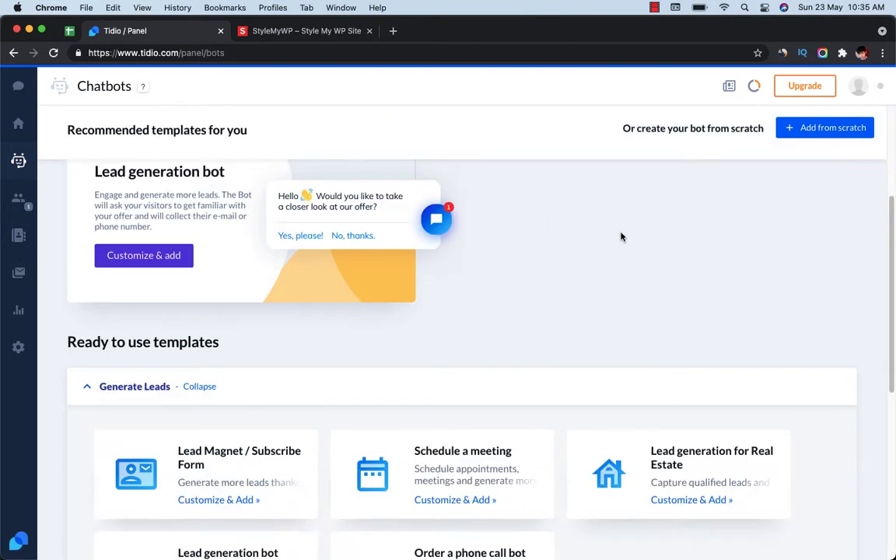
{"action": "scroll", "coordinate": [620, 236], "scroll_direction": "down", "scroll_amount": 4}
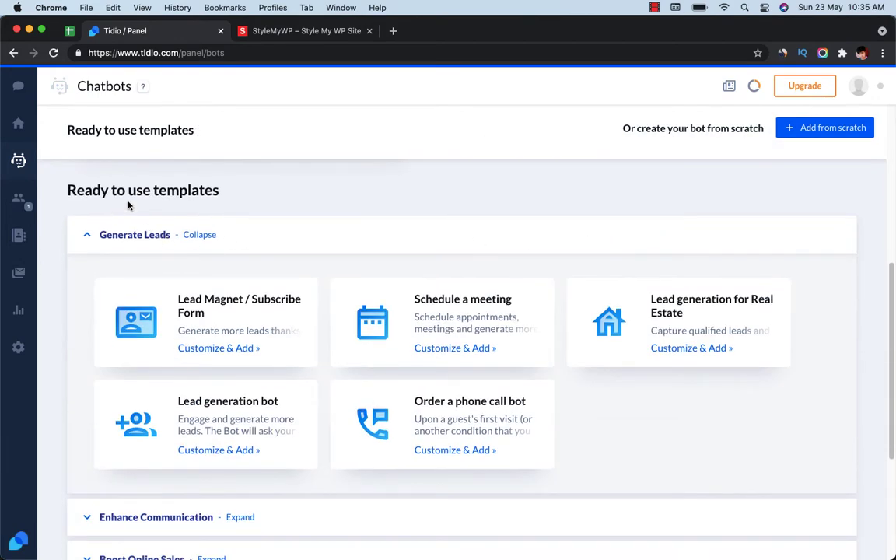
{"action": "left_click", "coordinate": [241, 239]}
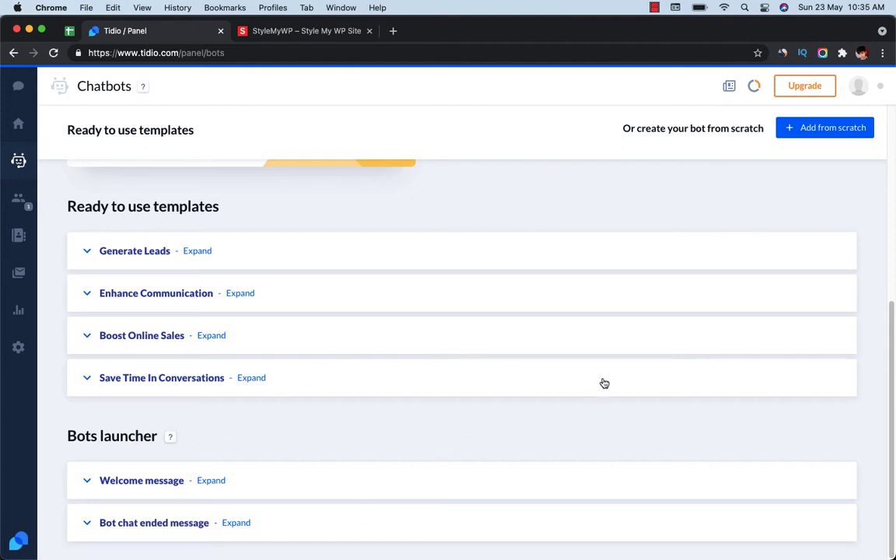
Start a brand-new chatbot with Add from scratch.
{"action": "scroll", "coordinate": [604, 377], "scroll_direction": "up", "scroll_amount": 5}
{"action": "scroll", "coordinate": [603, 376], "scroll_direction": "down", "scroll_amount": 5}
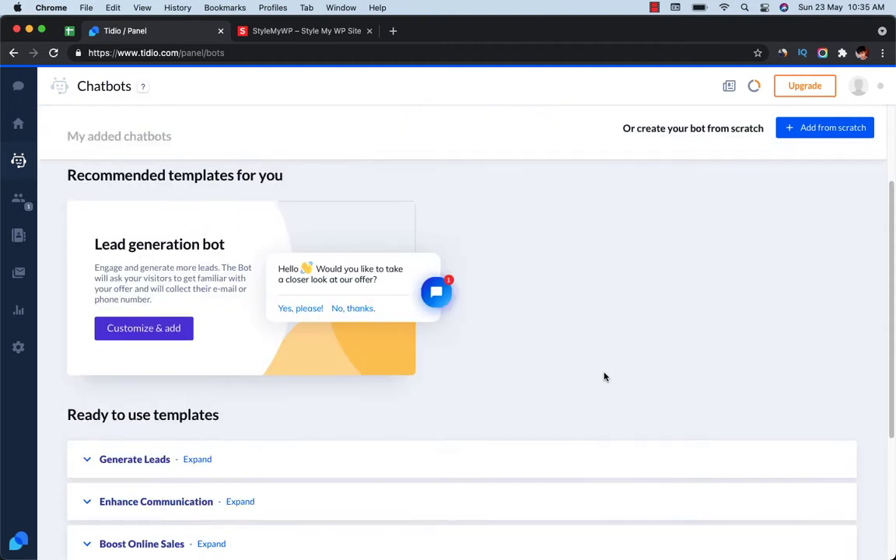
{"action": "scroll", "coordinate": [612, 276], "scroll_direction": "up", "scroll_amount": 5}
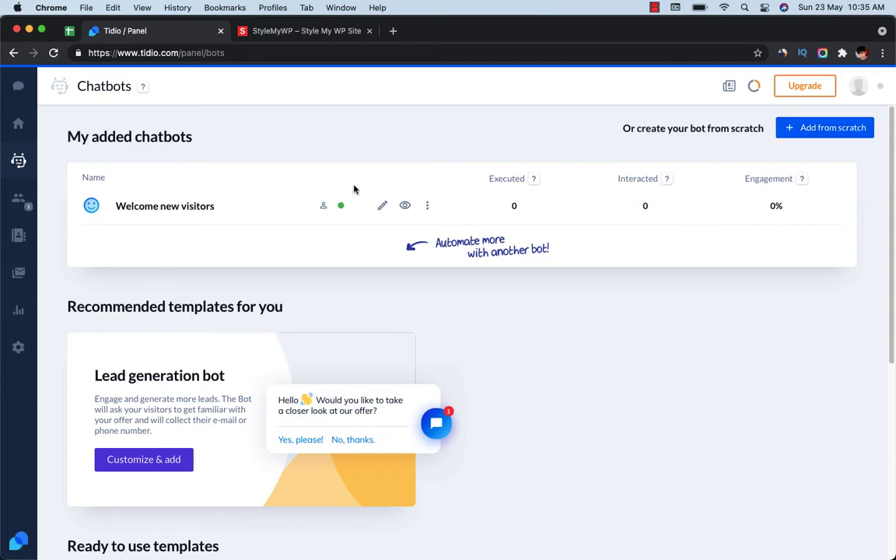
{"action": "left_click", "coordinate": [822, 136]}
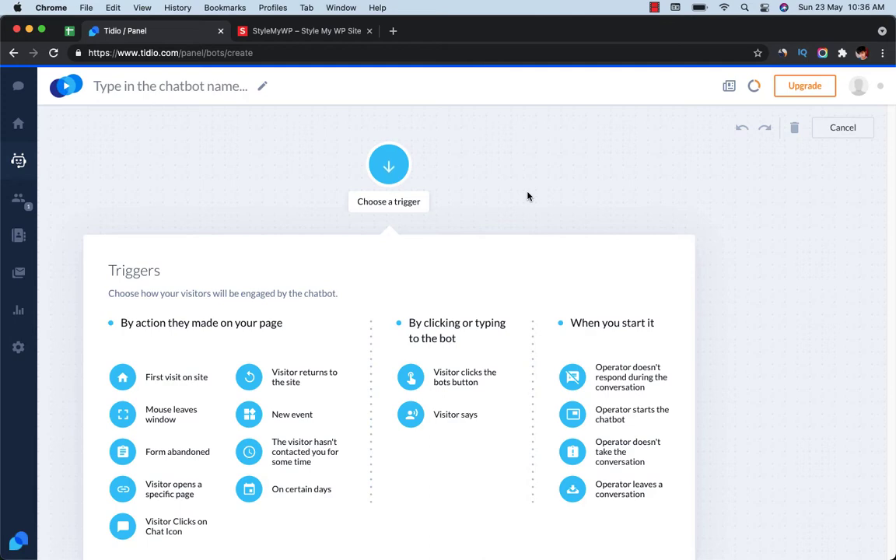
{"action": "scroll", "coordinate": [527, 196], "scroll_direction": "down", "scroll_amount": 2}
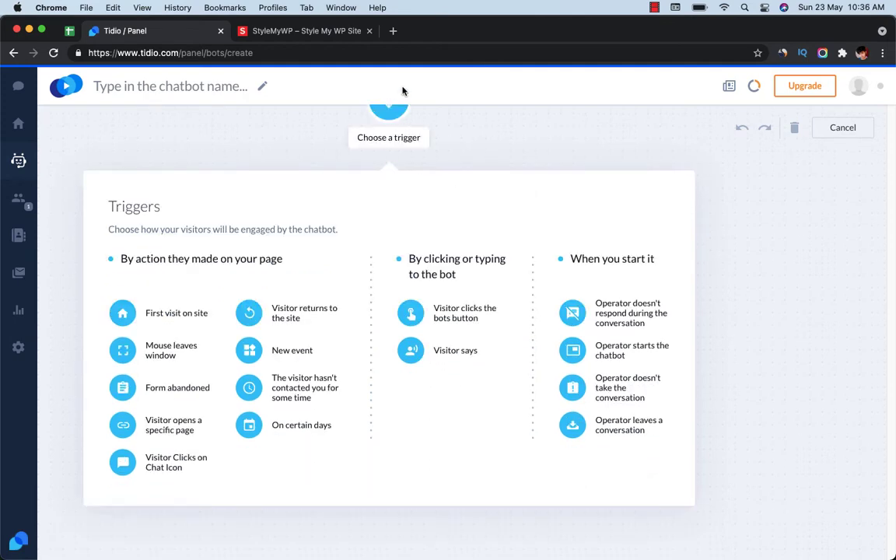
Choose the 'Visitor clicks the bots button' trigger and name its button 'Are you there?'.
{"action": "left_click", "coordinate": [455, 319]}
{"action": "left_click", "coordinate": [345, 177]}
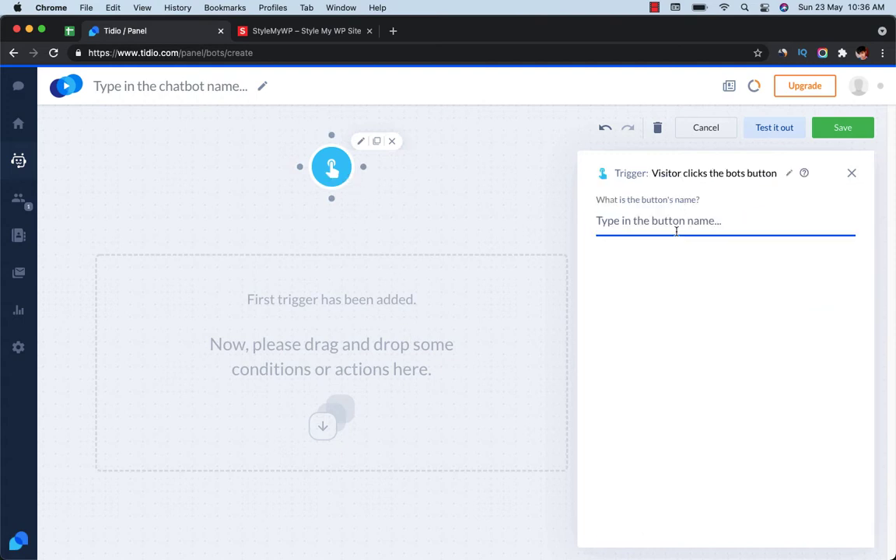
{"action": "type", "text": "Hey"}
{"action": "key", "text": "BackSpace"}
{"action": "key", "text": "BackSpace"}
{"action": "key", "text": "BackSpace"}
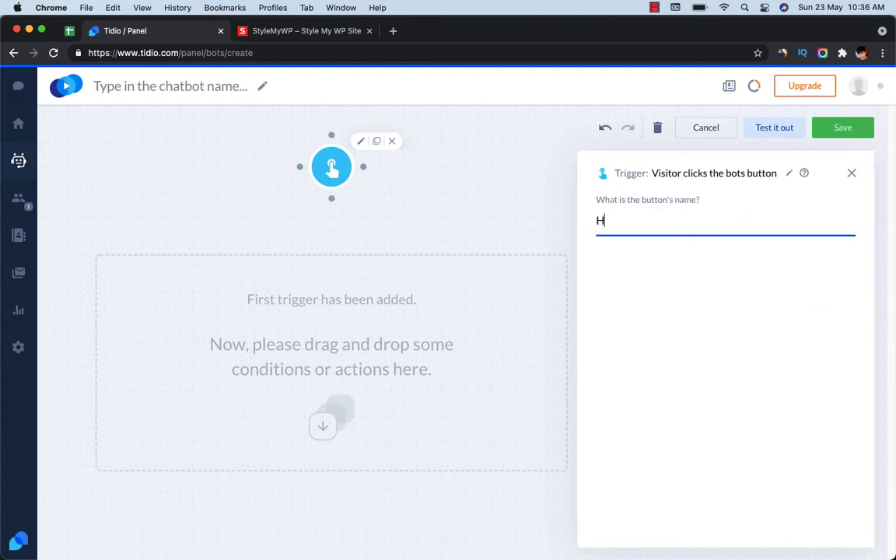
{"action": "type", "text": "Are you there?"}
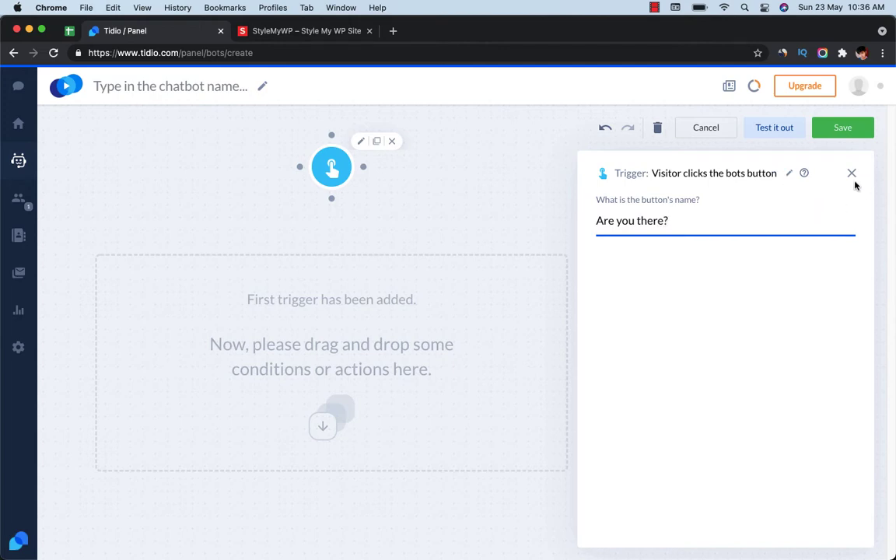
{"action": "left_click", "coordinate": [326, 190]}
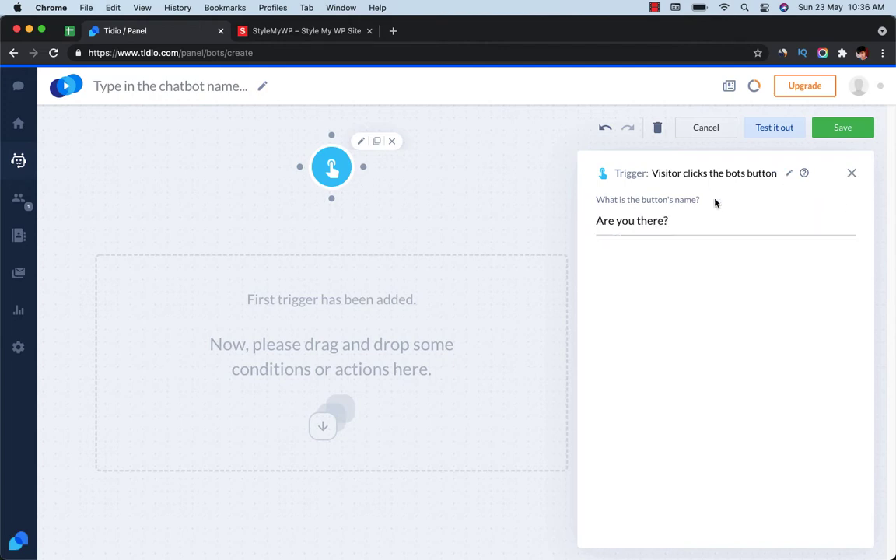
{"action": "left_click", "coordinate": [849, 174]}
Browse the Triggers, Conditions and Actions lists, ending on Actions.
{"action": "left_click", "coordinate": [619, 175]}
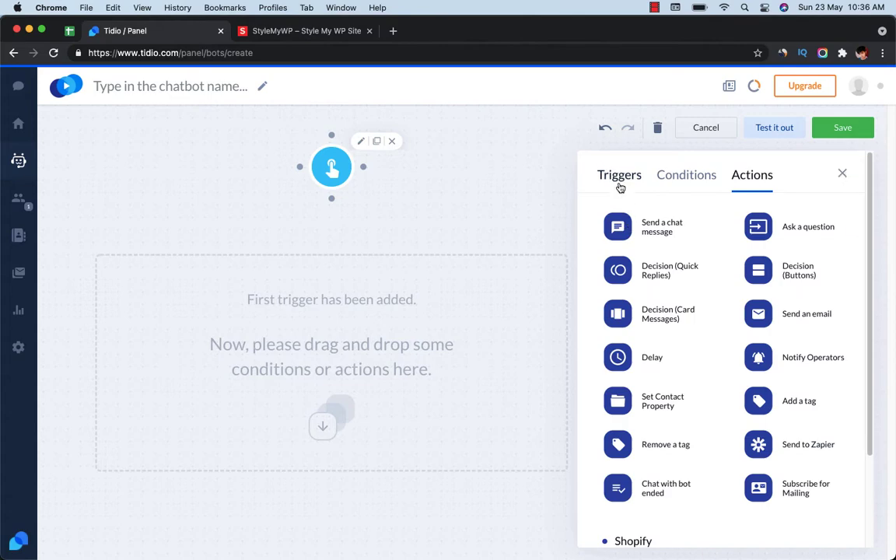
{"action": "left_click", "coordinate": [700, 187]}
{"action": "left_click", "coordinate": [742, 183]}
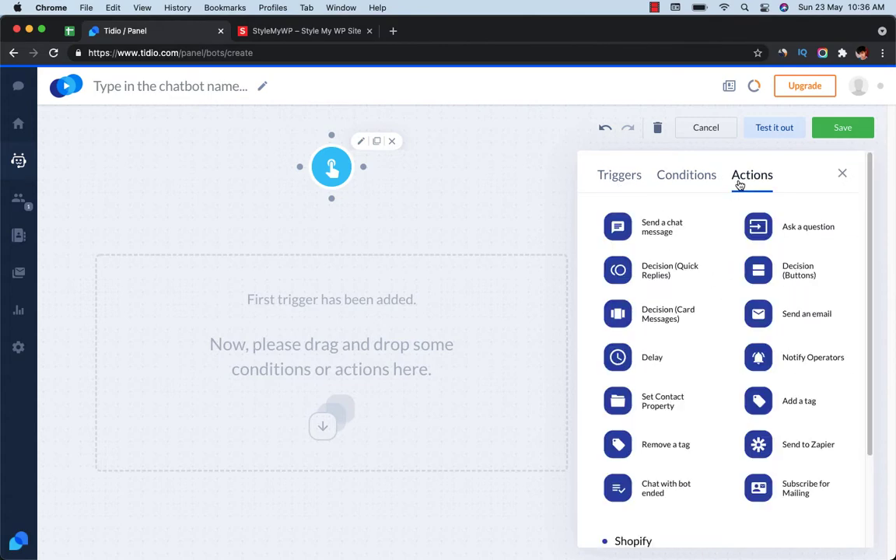
{"action": "left_click", "coordinate": [604, 179]}
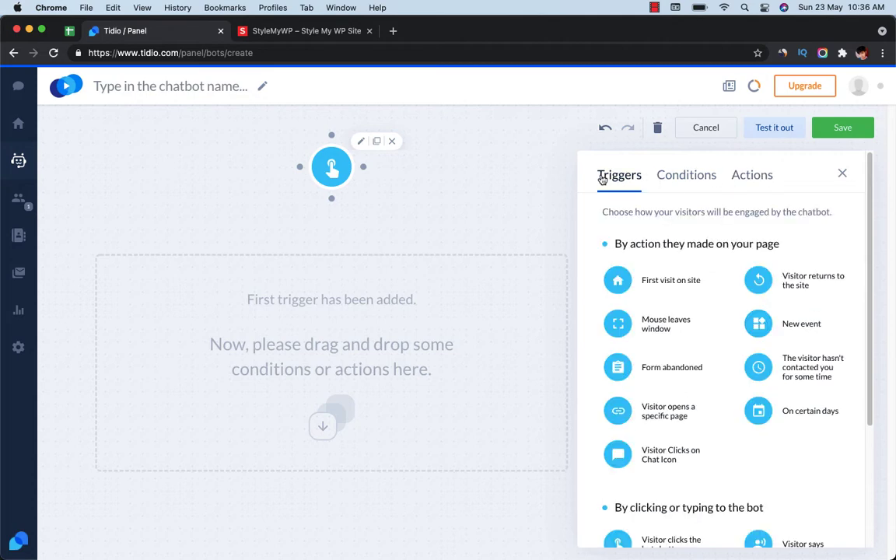
{"action": "left_click", "coordinate": [751, 179]}
{"action": "mouse_move", "coordinate": [756, 266]}
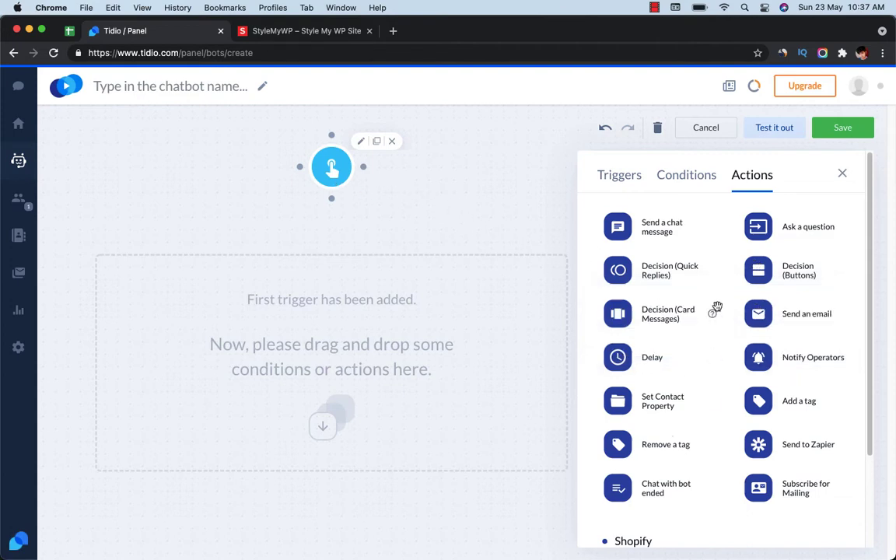
Add a Delay action under the trigger and change its wait from 30 to 4 seconds.
{"action": "left_click_drag", "start_coordinate": [620, 356], "coordinate": [341, 245]}
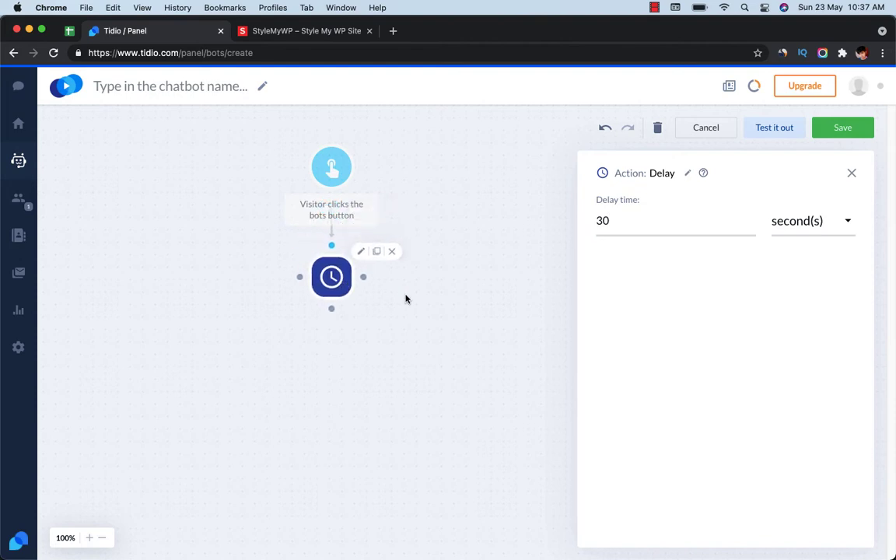
{"action": "left_click", "coordinate": [405, 297]}
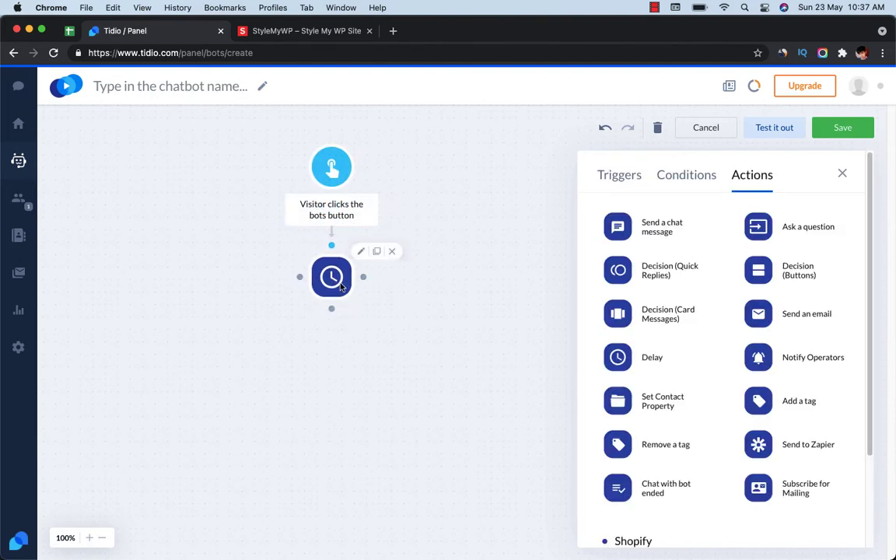
{"action": "mouse_move", "coordinate": [323, 166]}
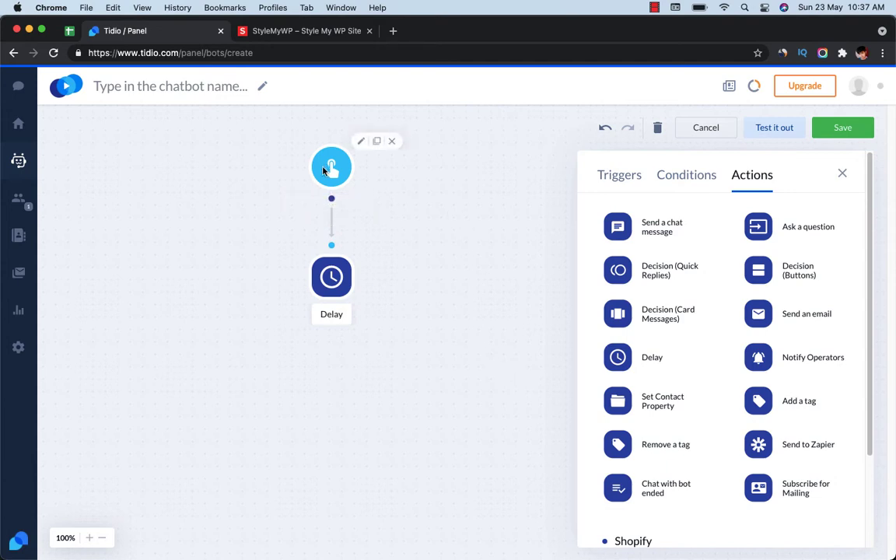
{"action": "mouse_move", "coordinate": [339, 303]}
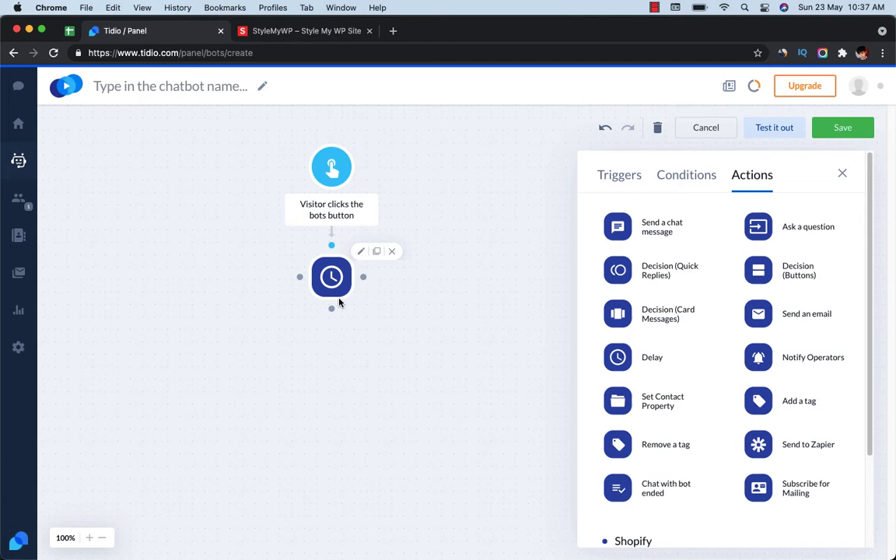
{"action": "left_click", "coordinate": [340, 291]}
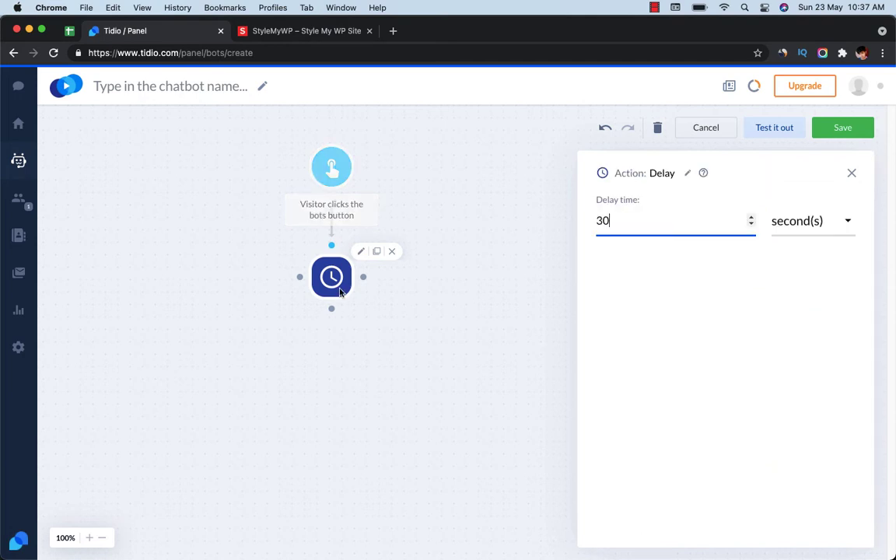
{"action": "left_click_drag", "start_coordinate": [636, 220], "coordinate": [540, 227]}
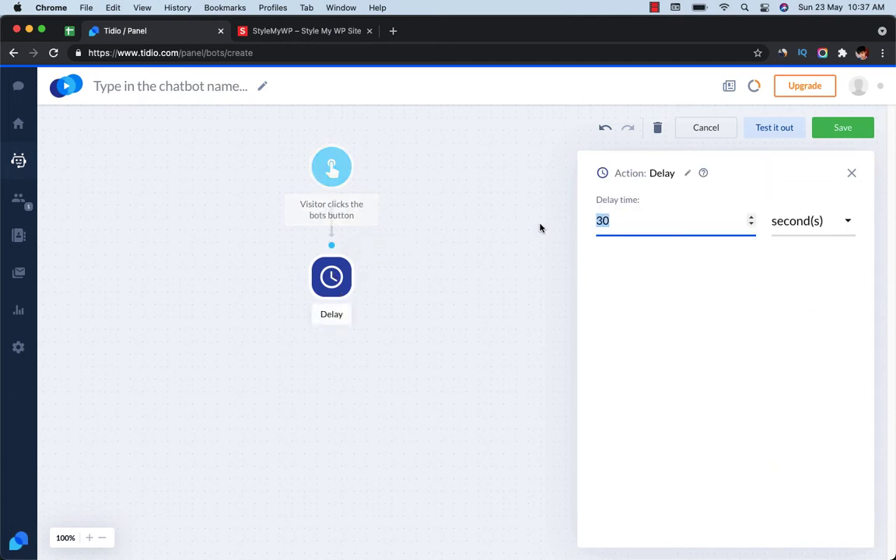
{"action": "type", "text": "3"}
{"action": "key", "text": "BackSpace"}
{"action": "type", "text": "4"}
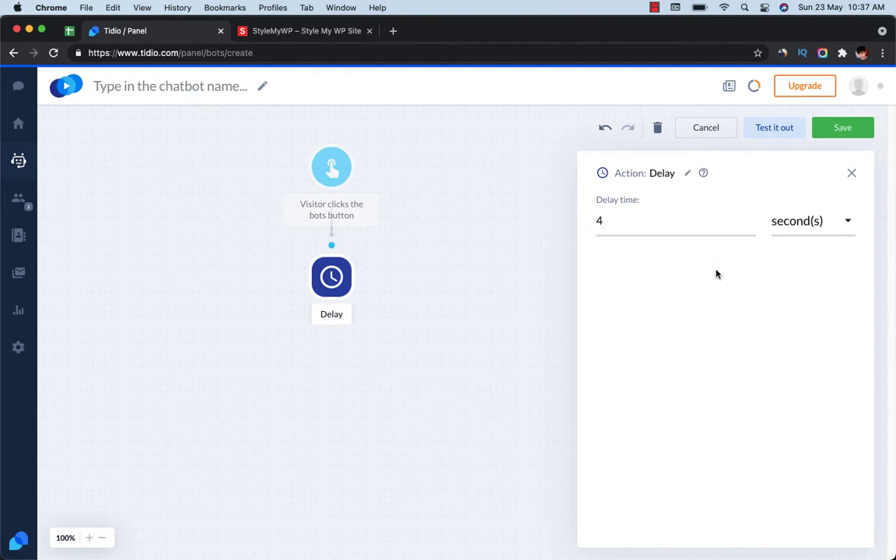
{"action": "left_click", "coordinate": [852, 173]}
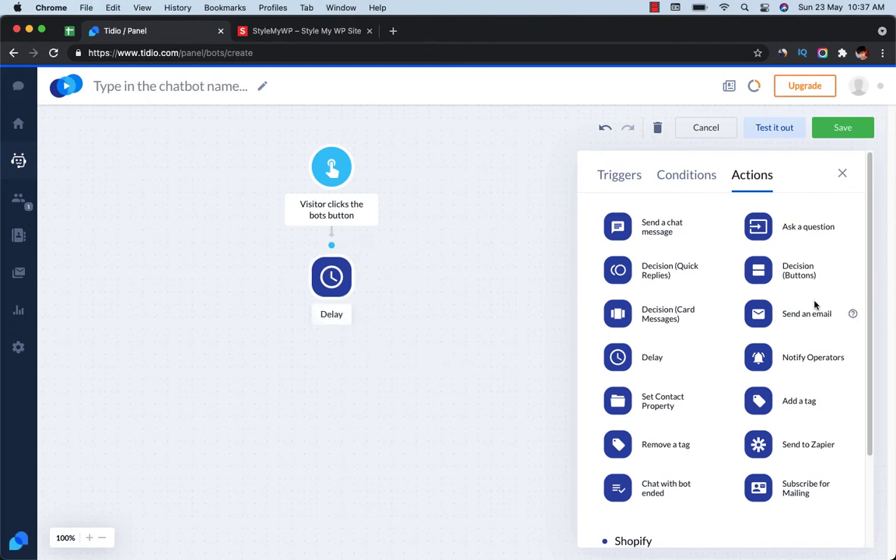
Place a Send a chat message step under Delay and connect Delay to it.
{"action": "left_click_drag", "start_coordinate": [670, 227], "coordinate": [364, 386]}
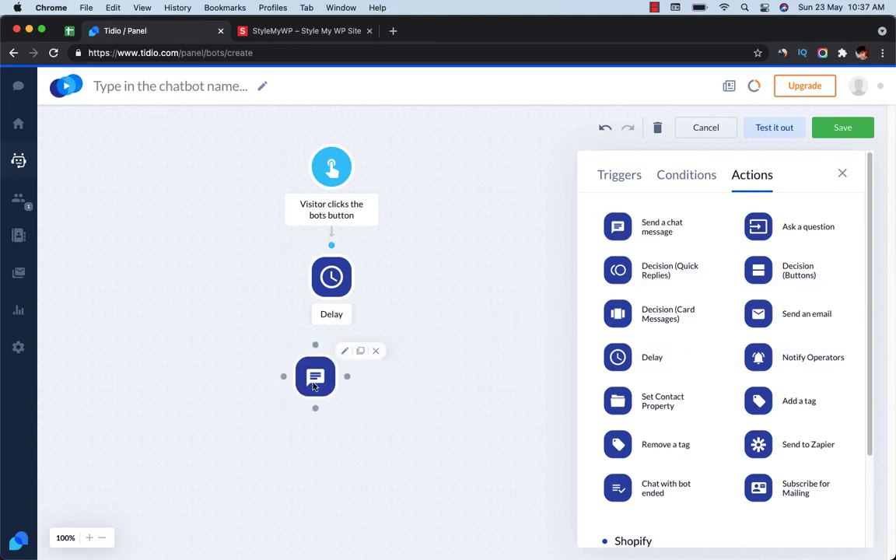
{"action": "left_click_drag", "start_coordinate": [315, 376], "coordinate": [343, 382]}
{"action": "left_click", "coordinate": [331, 310]}
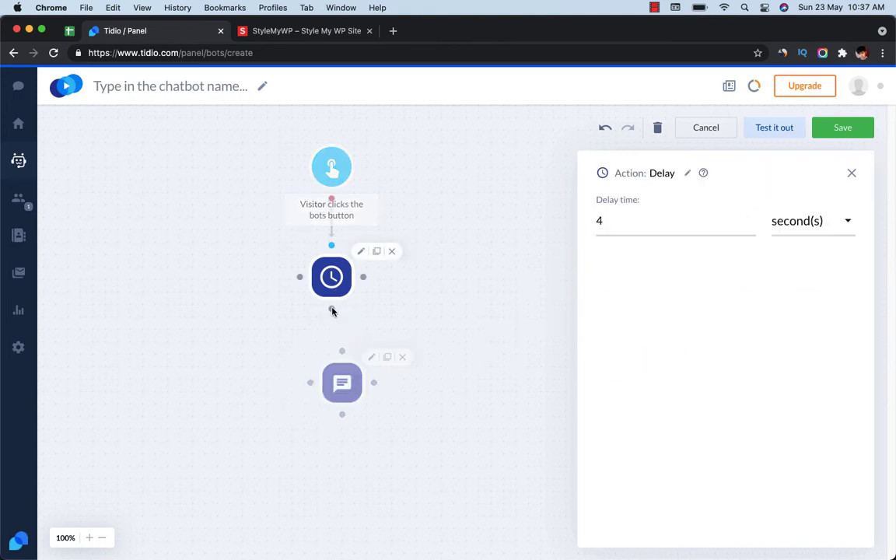
{"action": "left_click_drag", "start_coordinate": [332, 310], "coordinate": [340, 367]}
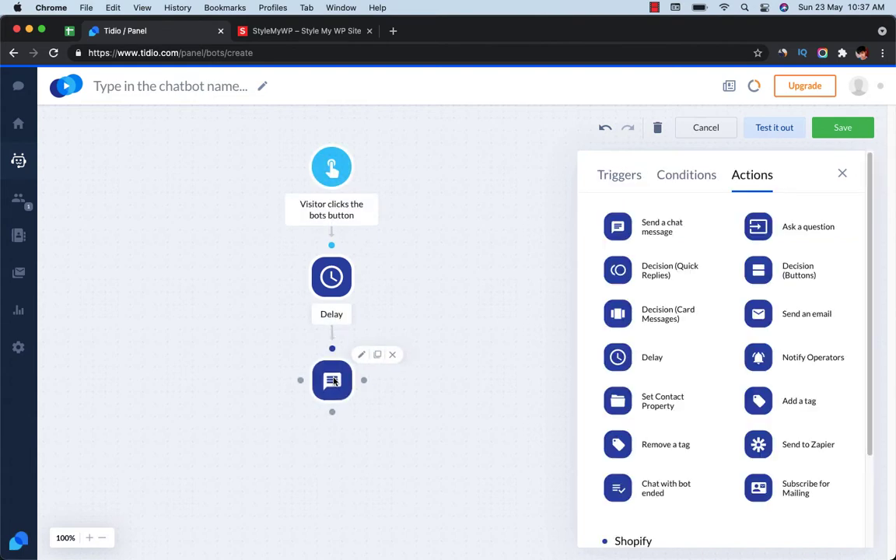
Write the reply 'Yes, I'm here. Kindly let me know how can i help you?'.
{"action": "left_click", "coordinate": [334, 376]}
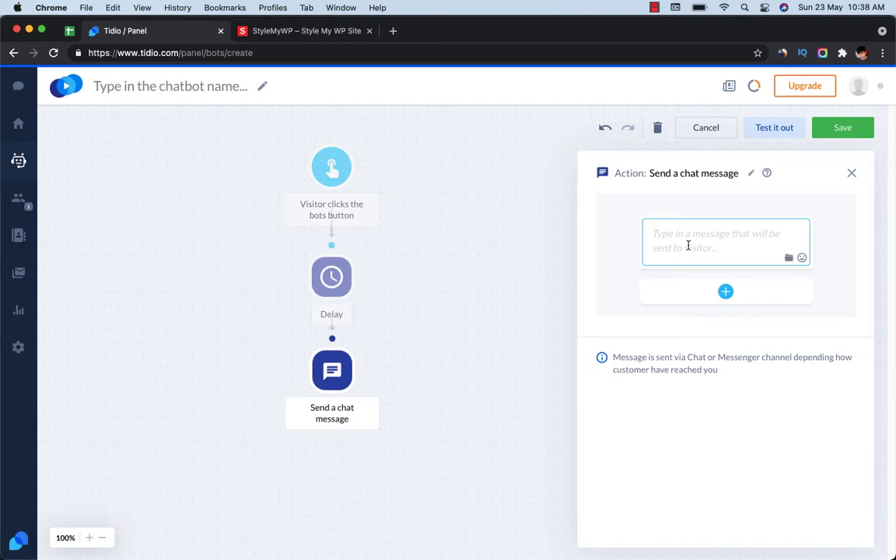
{"action": "left_click", "coordinate": [336, 174]}
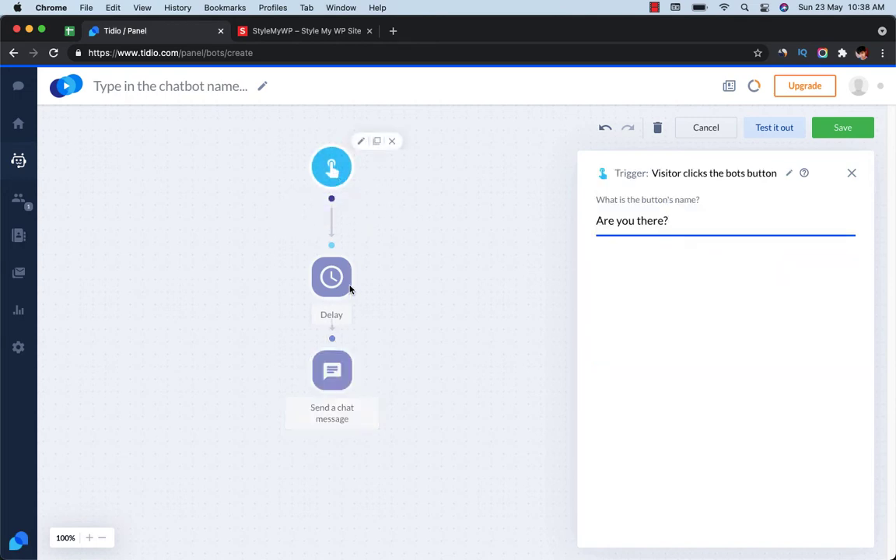
{"action": "left_click", "coordinate": [337, 389]}
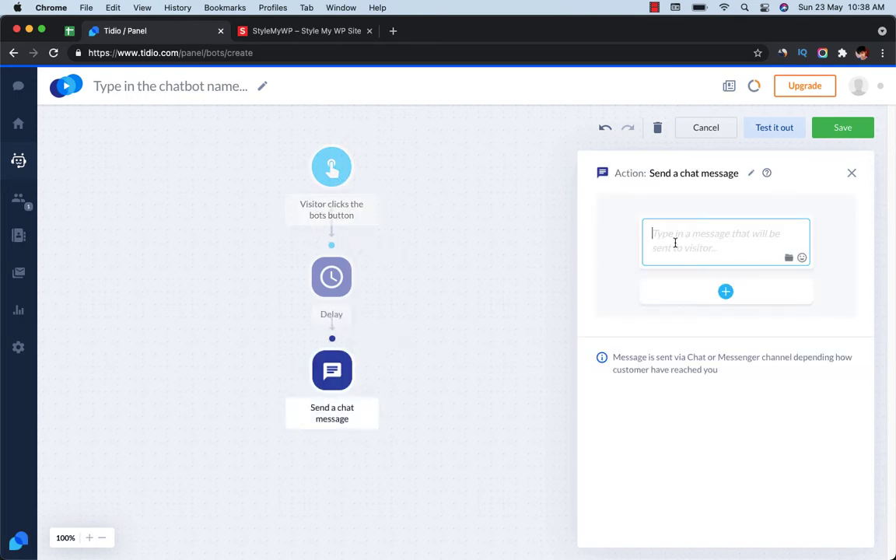
{"action": "type", "text": "Ys"}
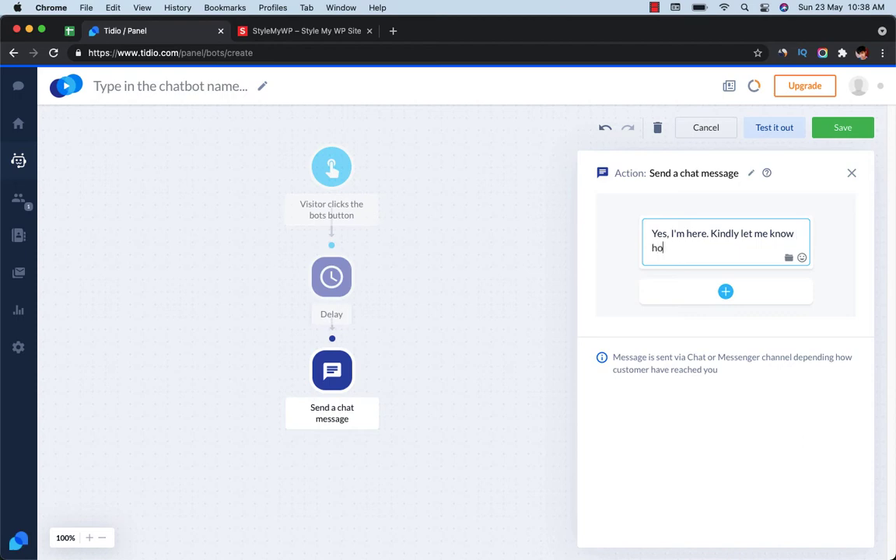
{"action": "type", "text": "help you?"}
{"action": "left_click", "coordinate": [851, 175]}
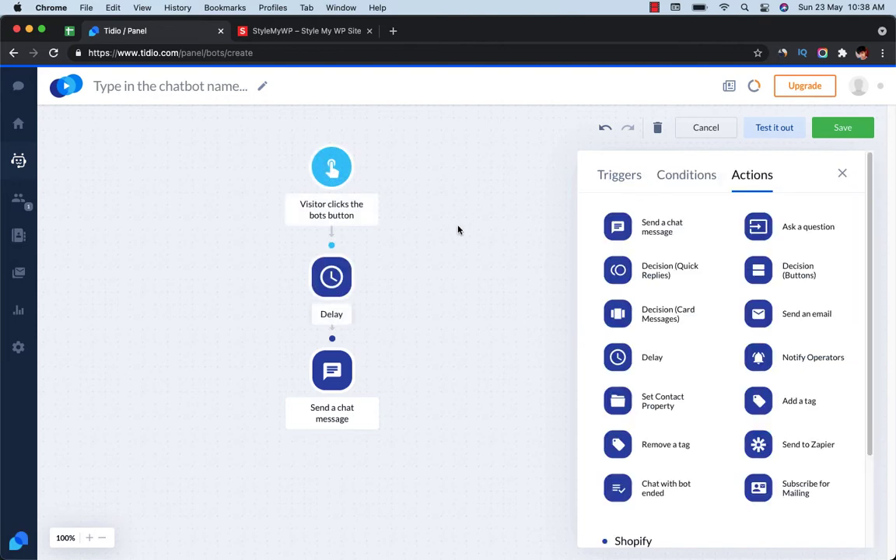
Test the bot in the preview, see the 'Yes, I'm here' reply, then close the preview.
{"action": "left_click", "coordinate": [773, 132]}
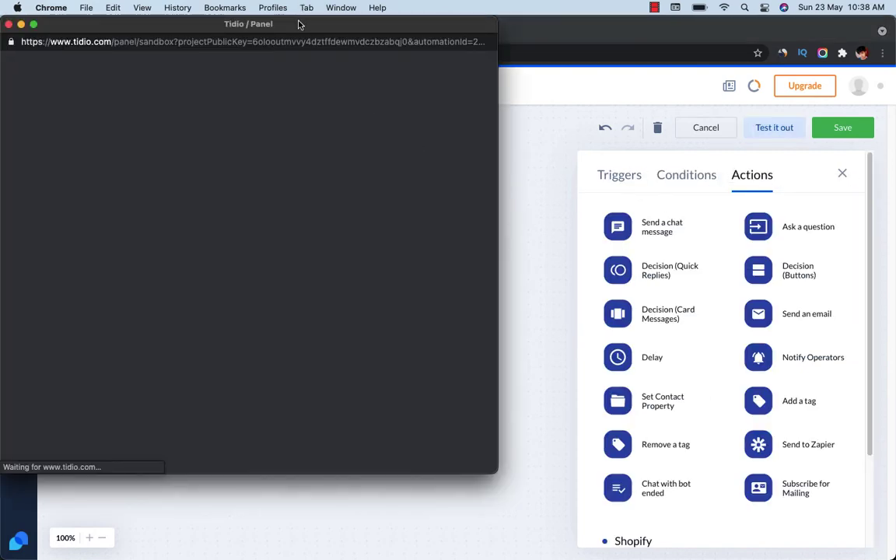
{"action": "left_click_drag", "start_coordinate": [300, 22], "coordinate": [507, 75]}
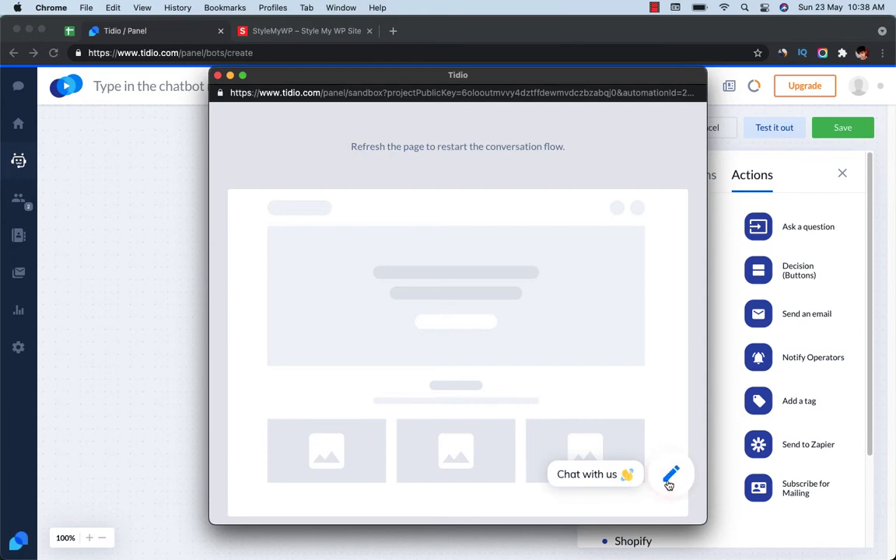
{"action": "left_click", "coordinate": [668, 482]}
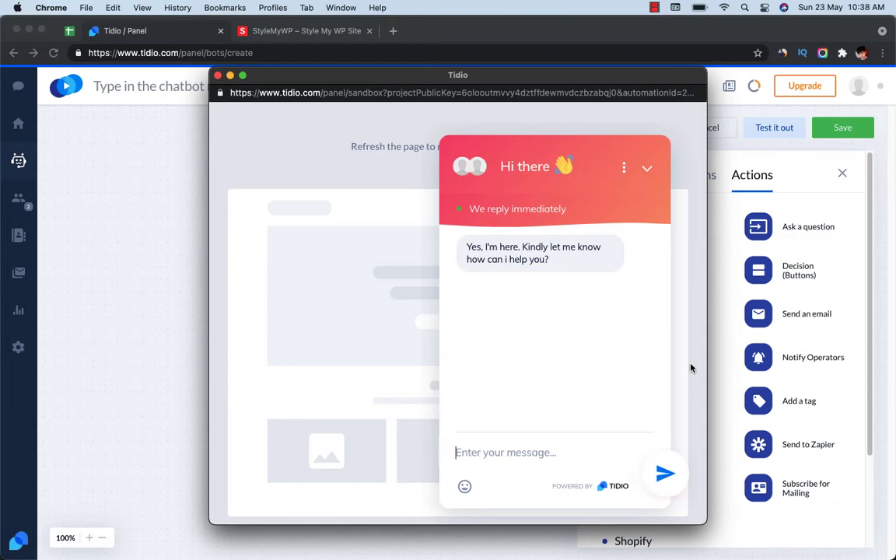
{"action": "left_click", "coordinate": [646, 169]}
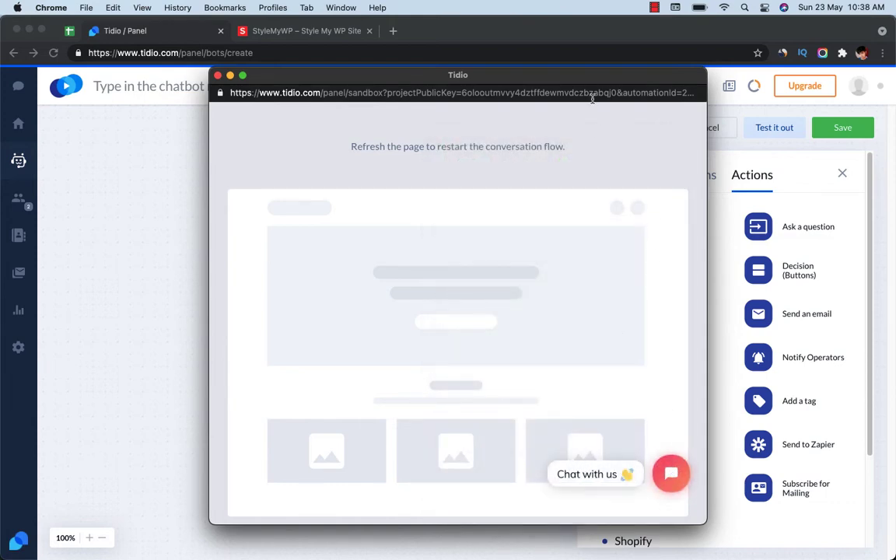
{"action": "left_click_drag", "start_coordinate": [592, 98], "coordinate": [734, 91]}
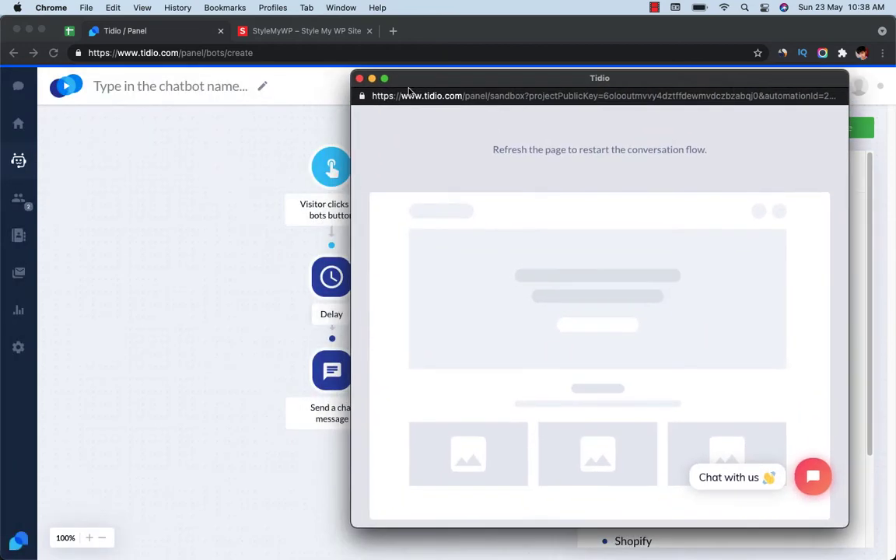
{"action": "left_click", "coordinate": [360, 79]}
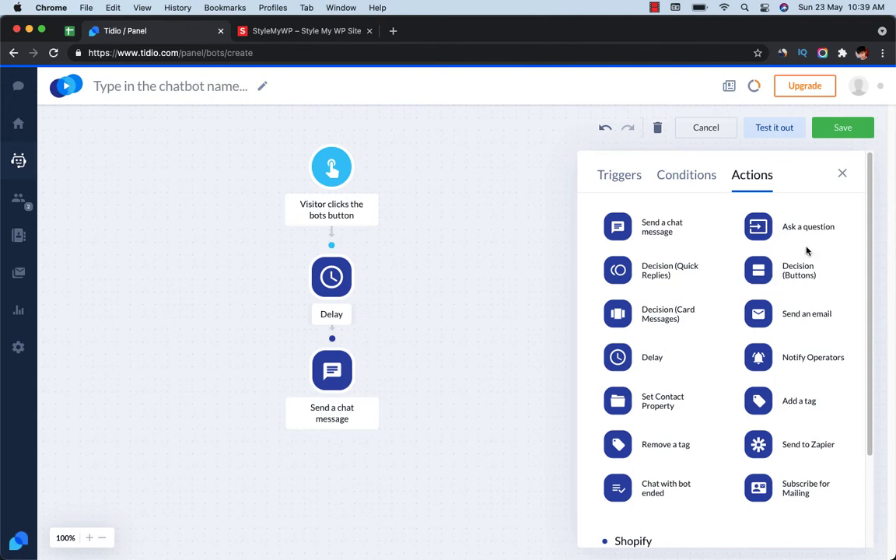
Drop an Ask a question step beside Delay and delete the Delay step.
{"action": "left_click_drag", "start_coordinate": [777, 231], "coordinate": [436, 268]}
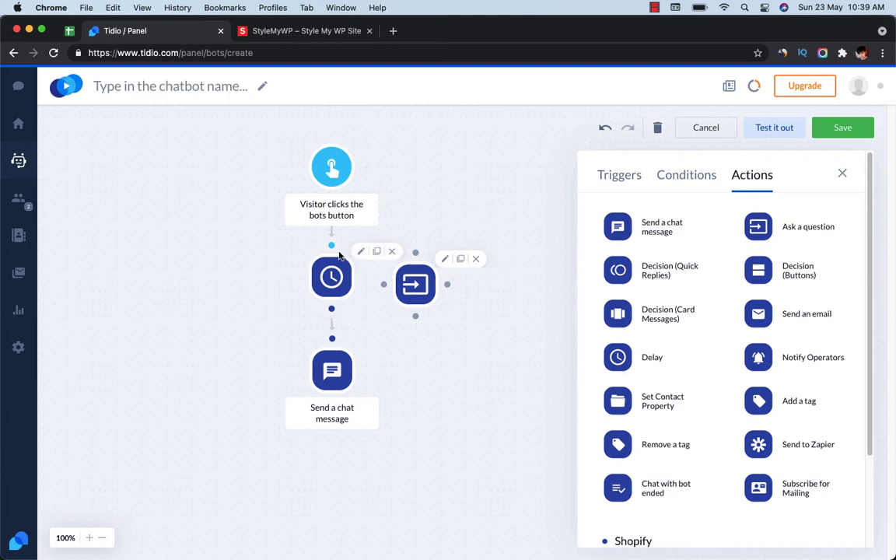
{"action": "left_click", "coordinate": [333, 165]}
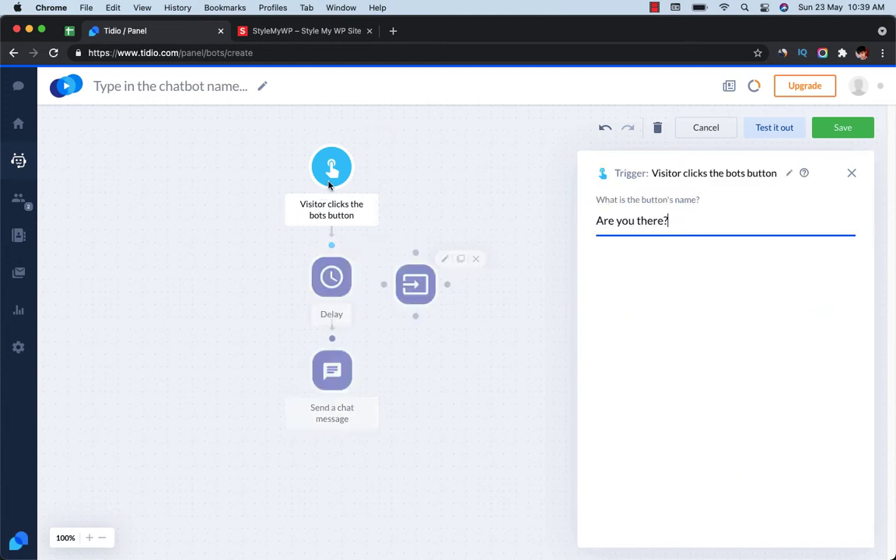
{"action": "left_click", "coordinate": [423, 278]}
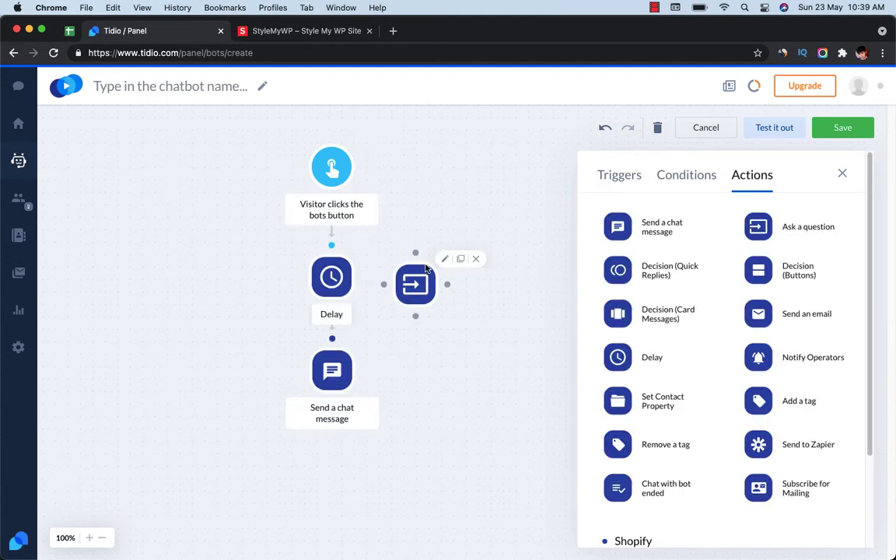
{"action": "left_click", "coordinate": [333, 274]}
{"action": "left_click", "coordinate": [388, 255]}
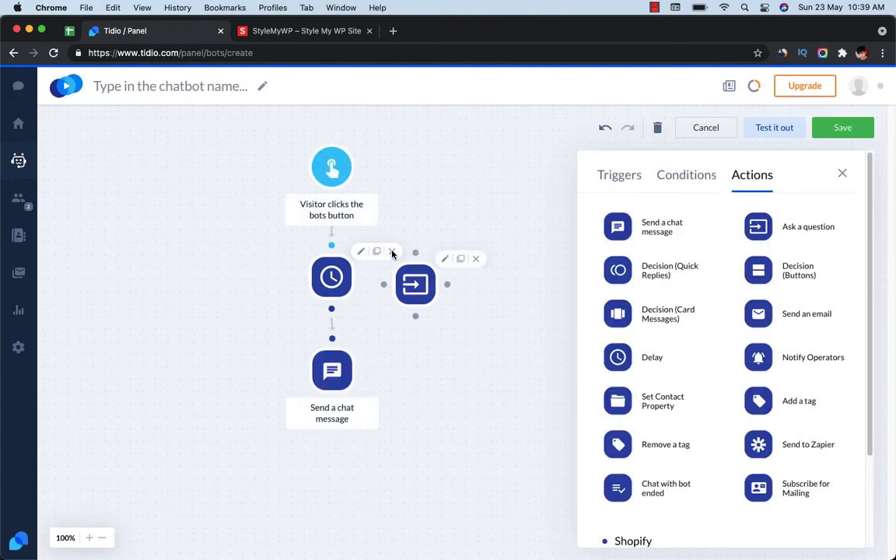
{"action": "left_click", "coordinate": [392, 256]}
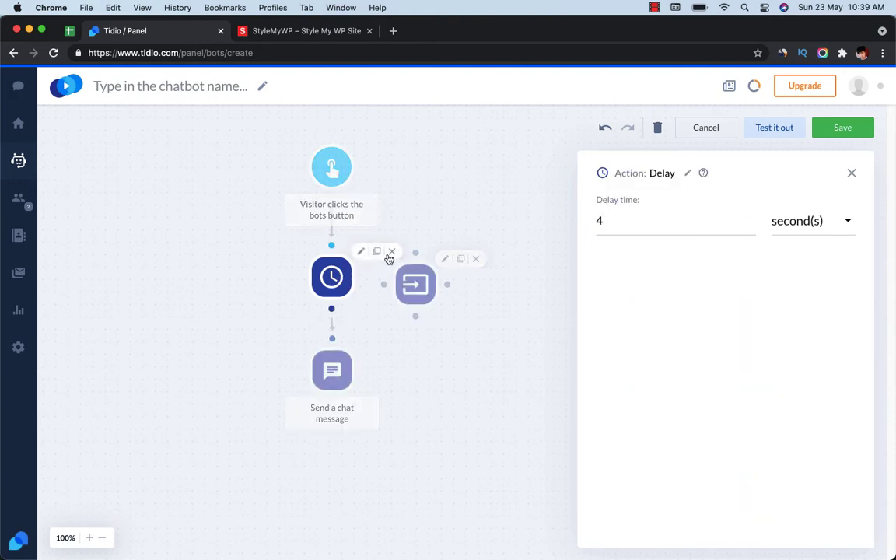
{"action": "left_click", "coordinate": [389, 254]}
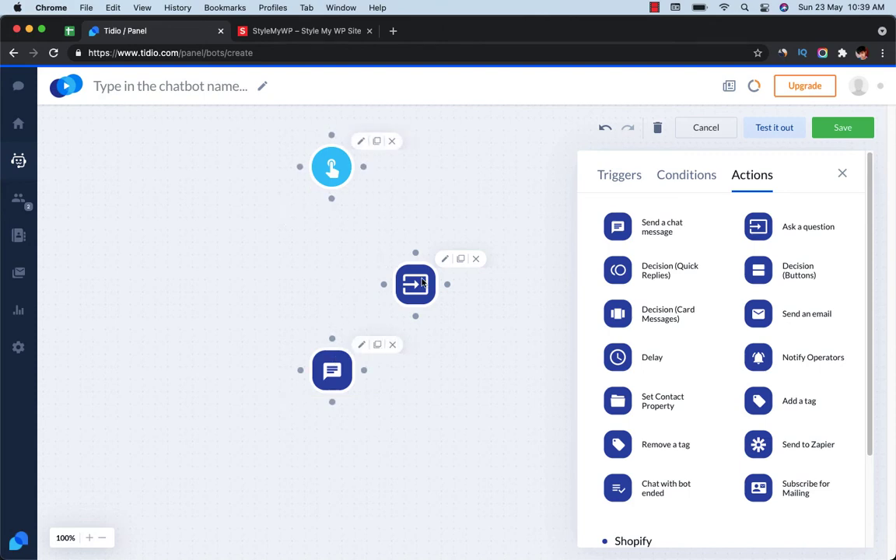
Move Ask a question under the trigger and connect the trigger to it.
{"action": "left_click_drag", "start_coordinate": [420, 285], "coordinate": [347, 262]}
{"action": "left_click", "coordinate": [348, 262]}
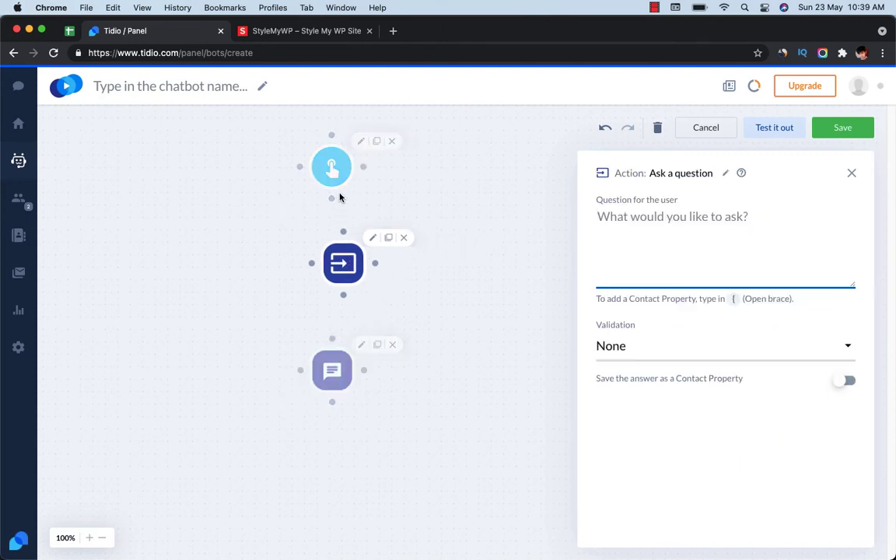
{"action": "left_click_drag", "start_coordinate": [335, 201], "coordinate": [342, 234]}
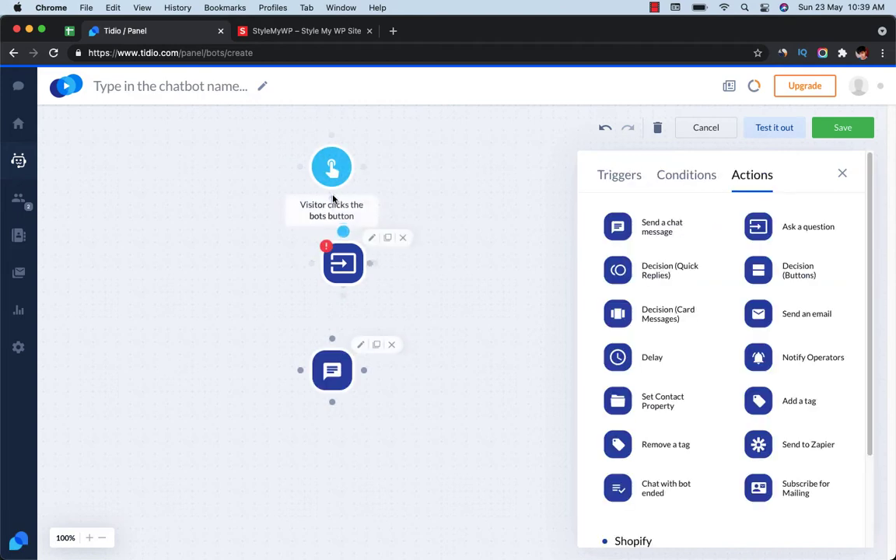
{"action": "left_click", "coordinate": [340, 167]}
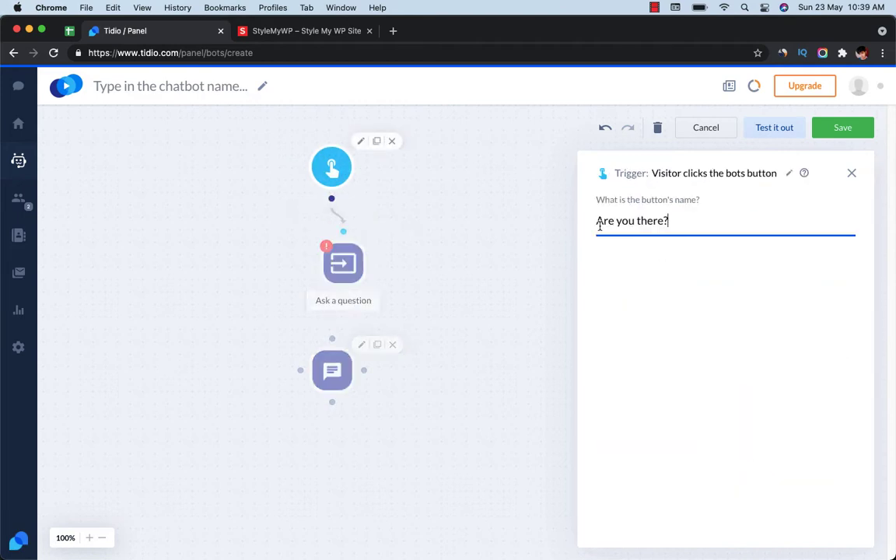
Make the question ask 'How can i help you' with answer validation left at None.
{"action": "left_click", "coordinate": [473, 272]}
{"action": "left_click", "coordinate": [357, 264]}
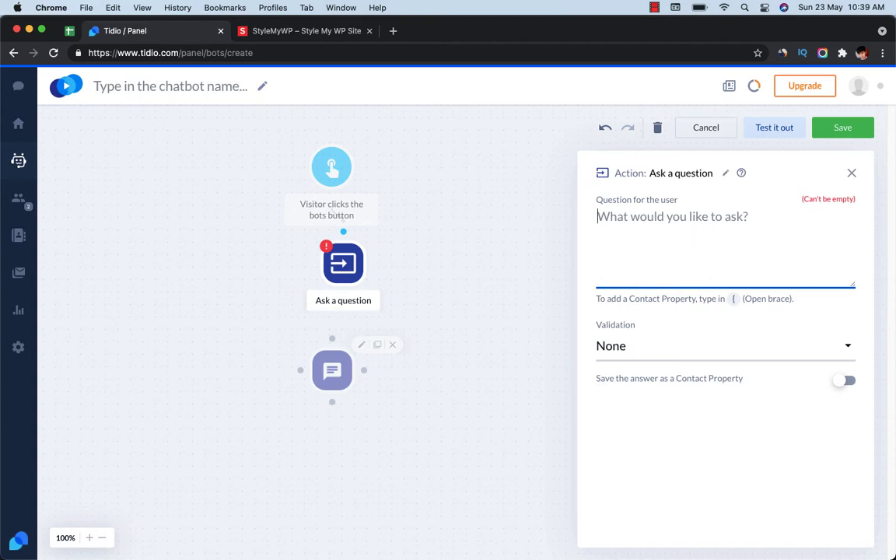
{"action": "type", "text": "How can i"}
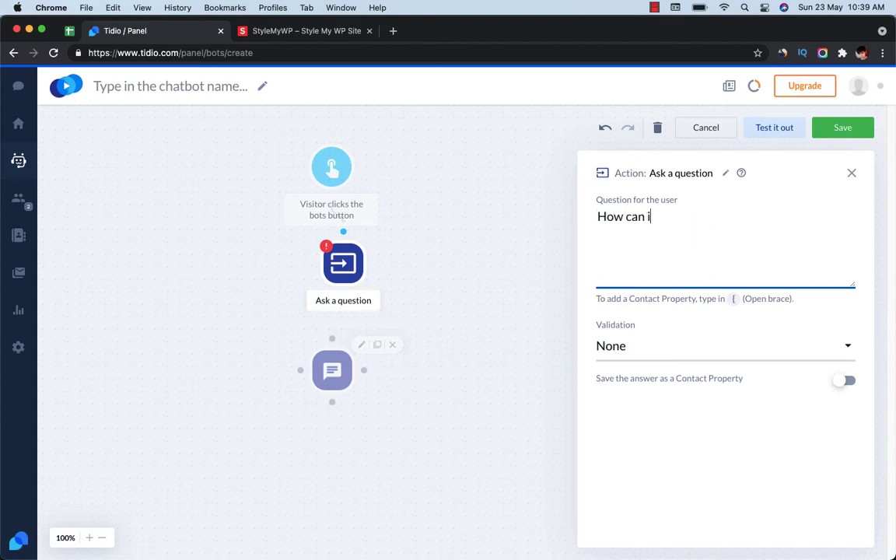
{"action": "type", "text": " help you?"}
{"action": "left_click", "coordinate": [734, 349]}
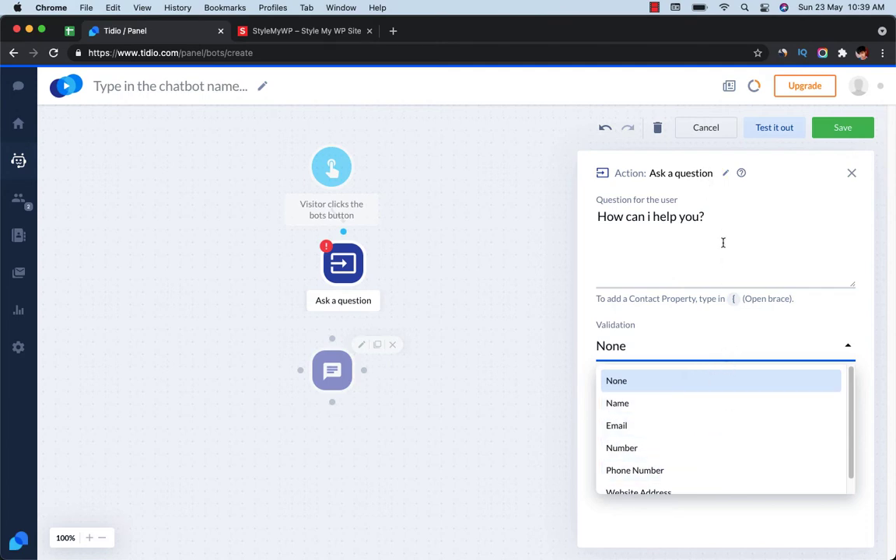
{"action": "left_click", "coordinate": [715, 542]}
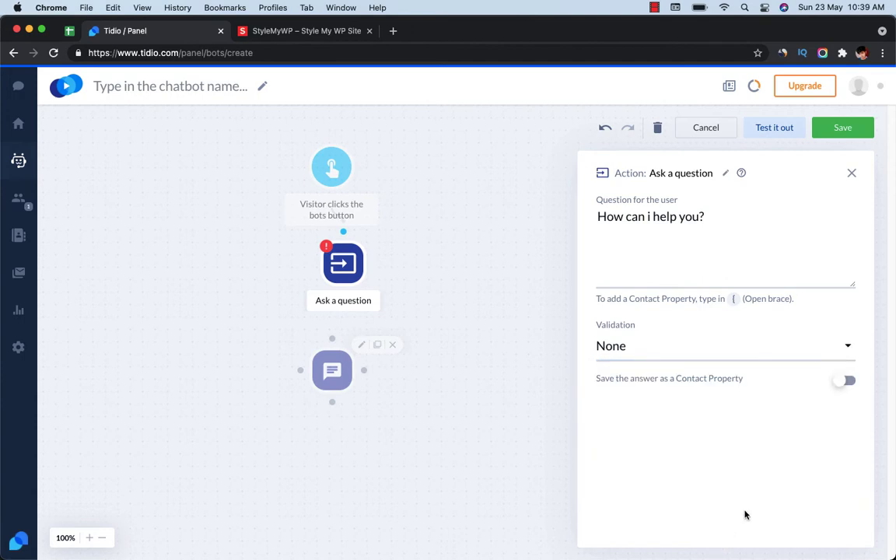
{"action": "left_click", "coordinate": [851, 173]}
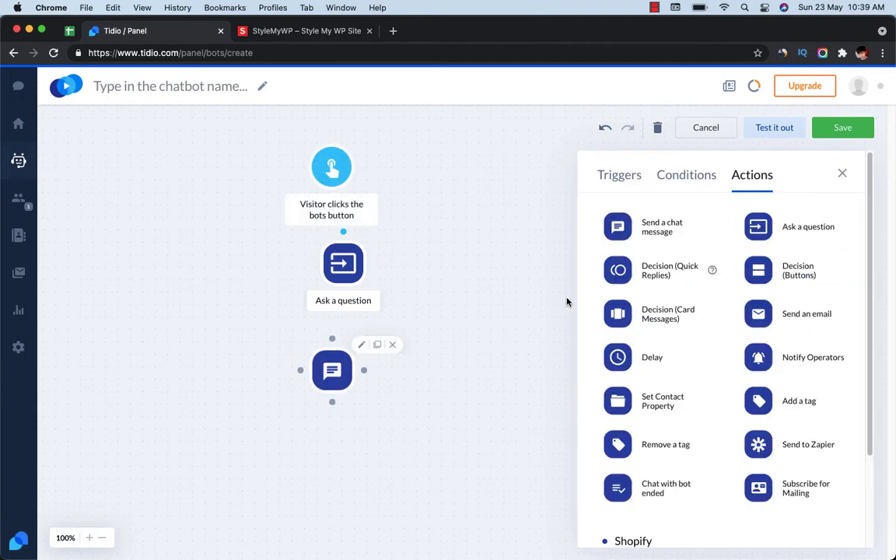
Link the question's Success outcome to the chat message step and launch a test preview.
{"action": "left_click_drag", "start_coordinate": [345, 273], "coordinate": [329, 342]}
{"action": "left_click", "coordinate": [330, 370]}
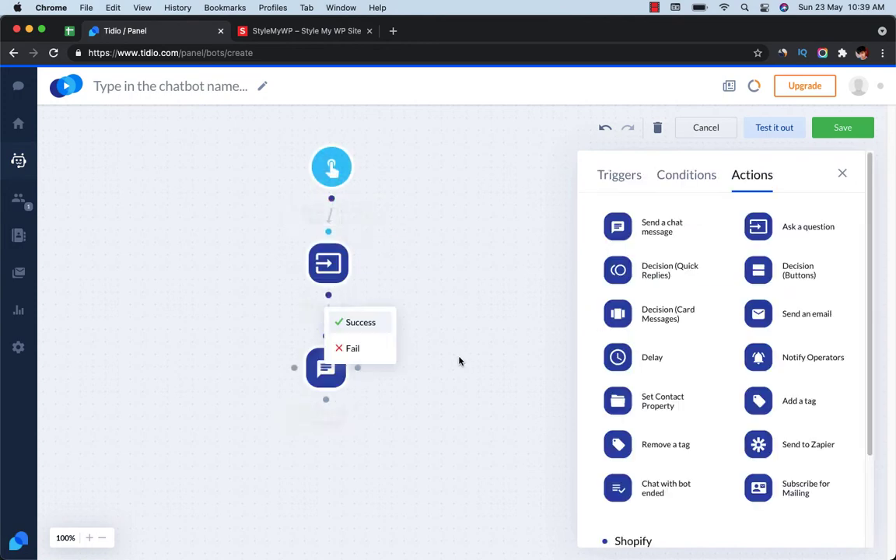
{"action": "left_click", "coordinate": [365, 325]}
{"action": "left_click", "coordinate": [332, 270]}
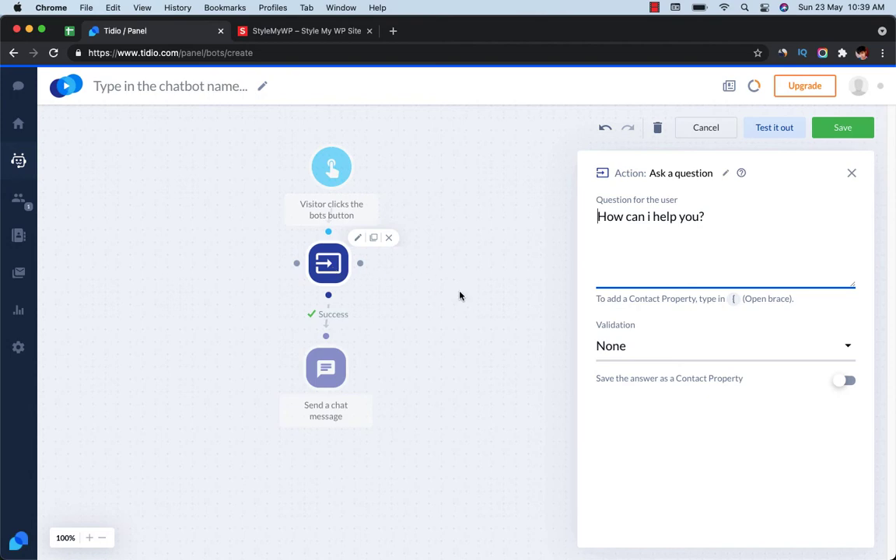
{"action": "left_click", "coordinate": [325, 367]}
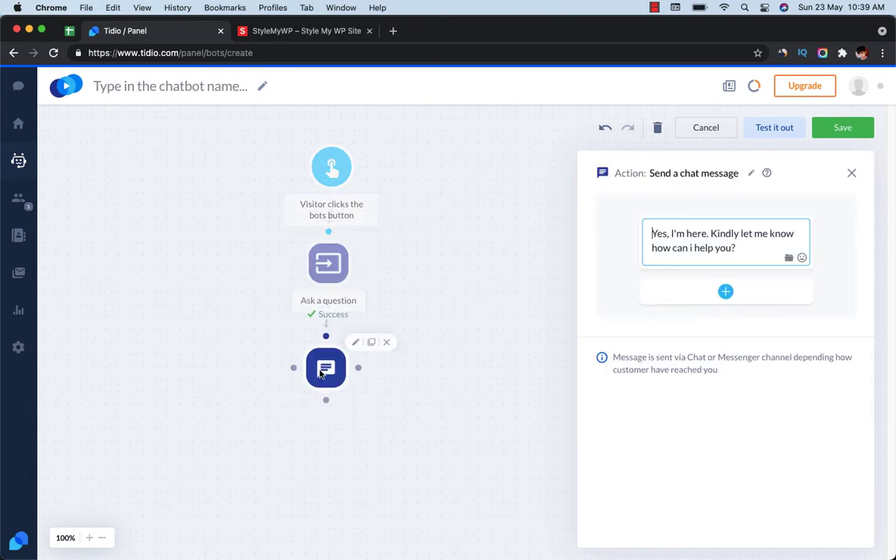
{"action": "left_click", "coordinate": [328, 315]}
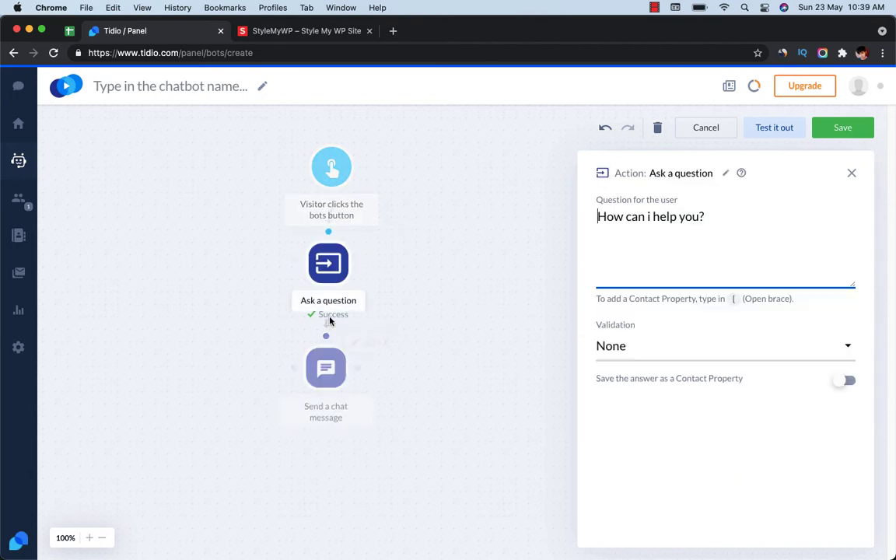
{"action": "left_click", "coordinate": [320, 360]}
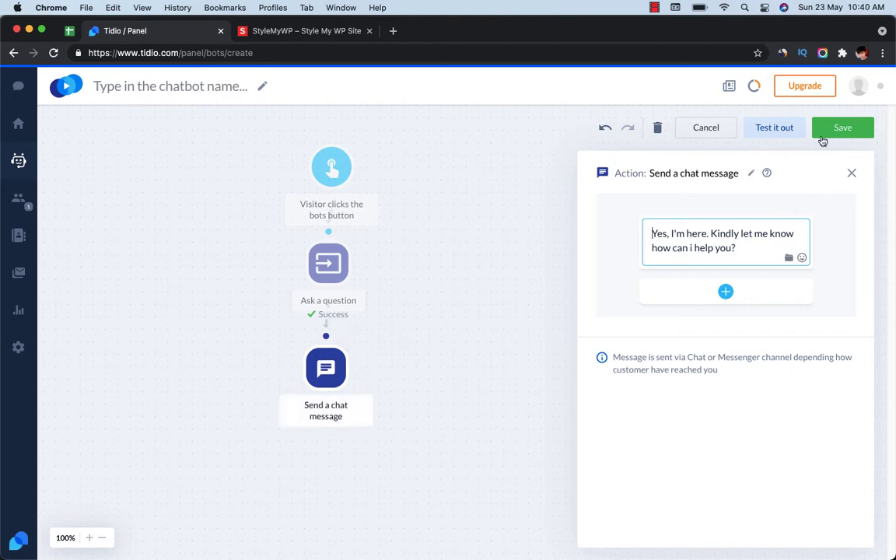
{"action": "left_click", "coordinate": [784, 132]}
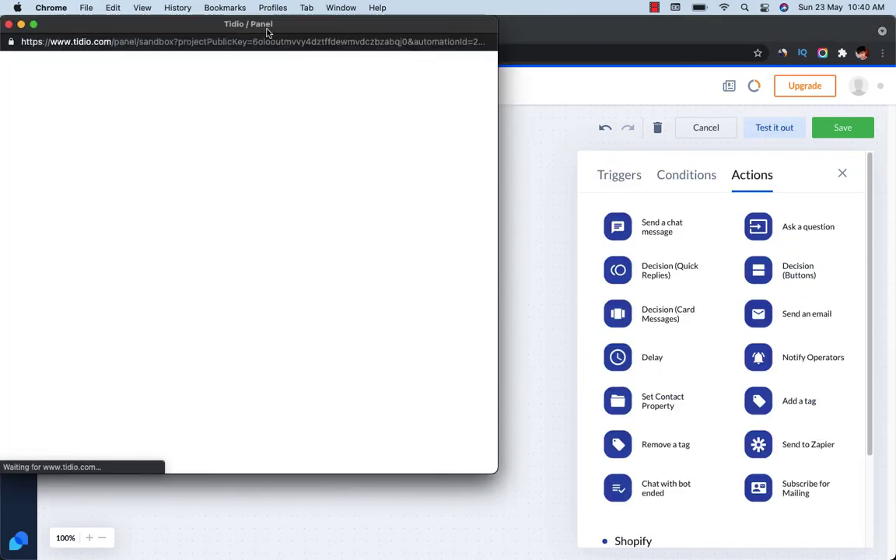
Open the preview chat widget to confirm the 'How can i help you?' greeting, then close the preview.
{"action": "left_click_drag", "start_coordinate": [269, 32], "coordinate": [471, 80]}
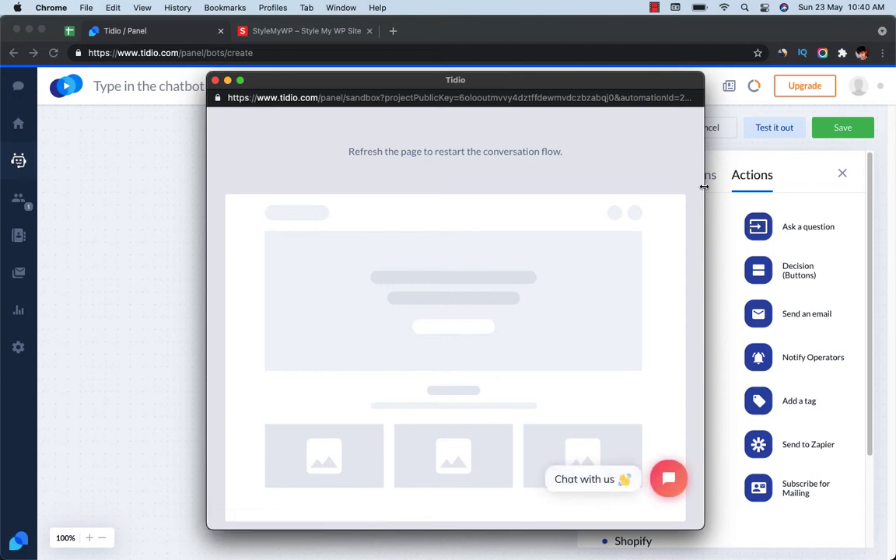
{"action": "left_click", "coordinate": [662, 478]}
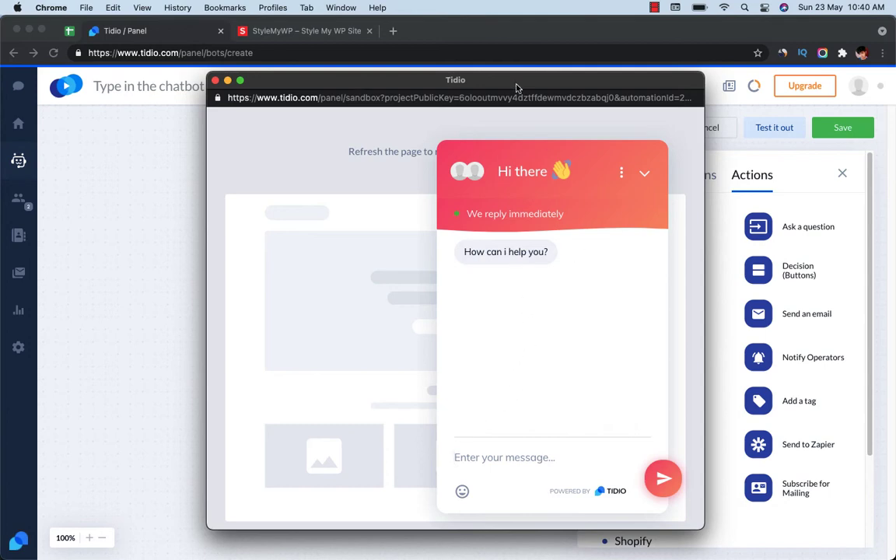
{"action": "left_click_drag", "start_coordinate": [517, 88], "coordinate": [559, 435]}
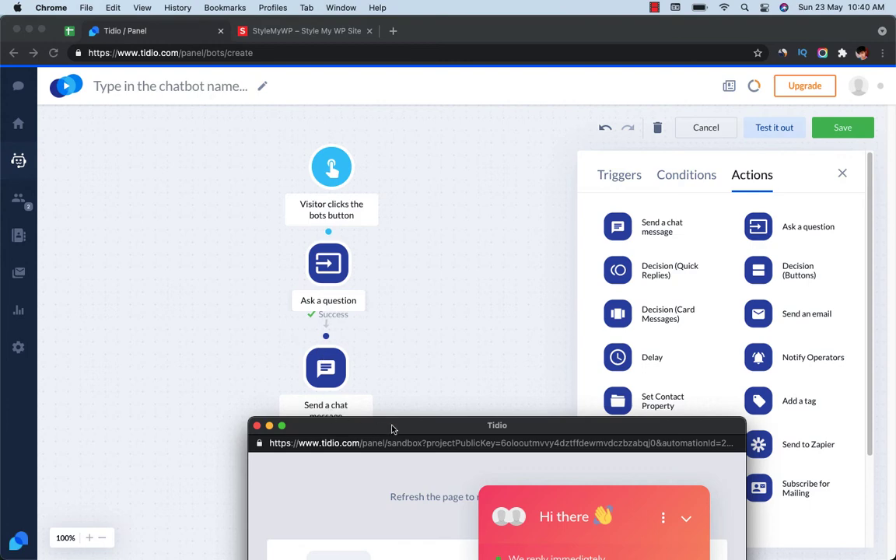
{"action": "left_click_drag", "start_coordinate": [392, 429], "coordinate": [393, 184]}
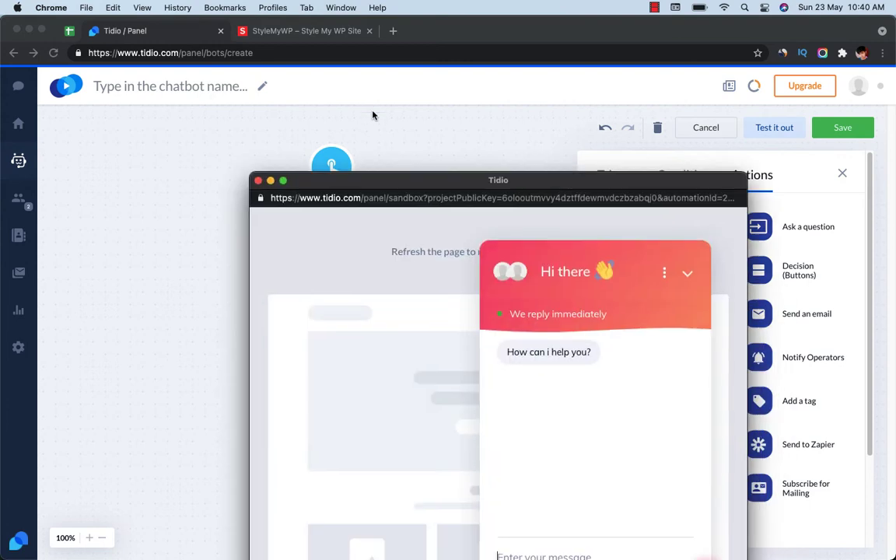
{"action": "left_click", "coordinate": [258, 180]}
{"action": "left_click", "coordinate": [356, 266]}
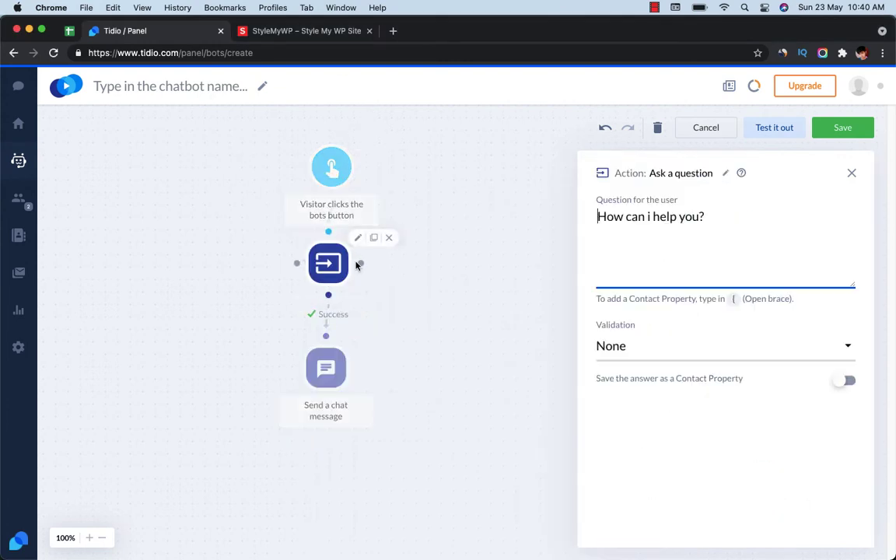
Delete the Ask a question and Send a chat message steps, leaving only the trigger.
{"action": "left_click", "coordinate": [388, 238]}
{"action": "left_click", "coordinate": [326, 362]}
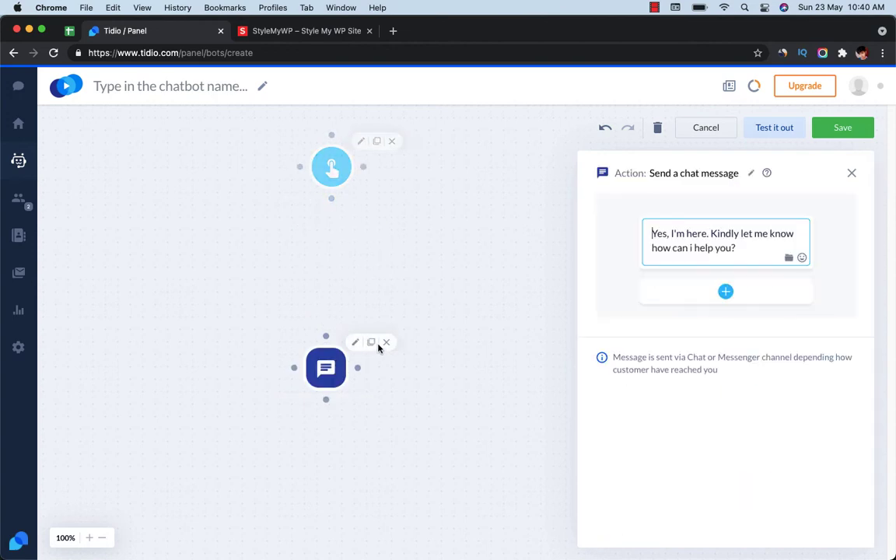
{"action": "left_click", "coordinate": [386, 343]}
{"action": "left_click", "coordinate": [343, 173]}
{"action": "left_click_drag", "start_coordinate": [344, 174], "coordinate": [346, 188]}
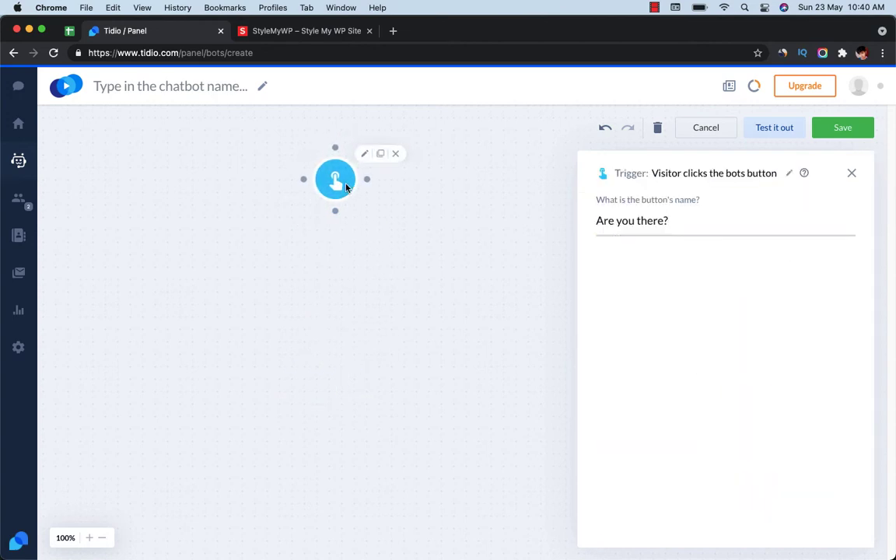
{"action": "left_click", "coordinate": [851, 174]}
Add a Decision (Buttons) step from Actions and connect it below the trigger.
{"action": "left_click", "coordinate": [675, 174]}
{"action": "left_click", "coordinate": [620, 178]}
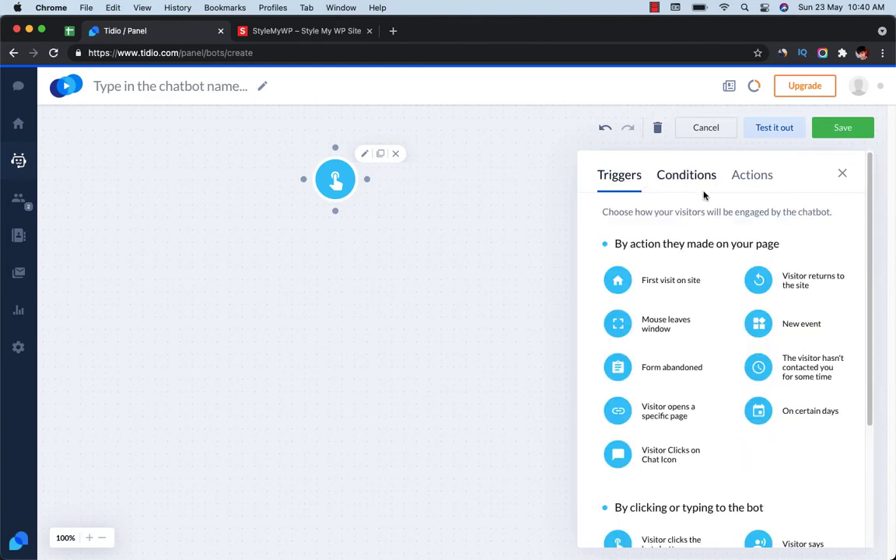
{"action": "scroll", "coordinate": [763, 350], "scroll_direction": "down", "scroll_amount": 1}
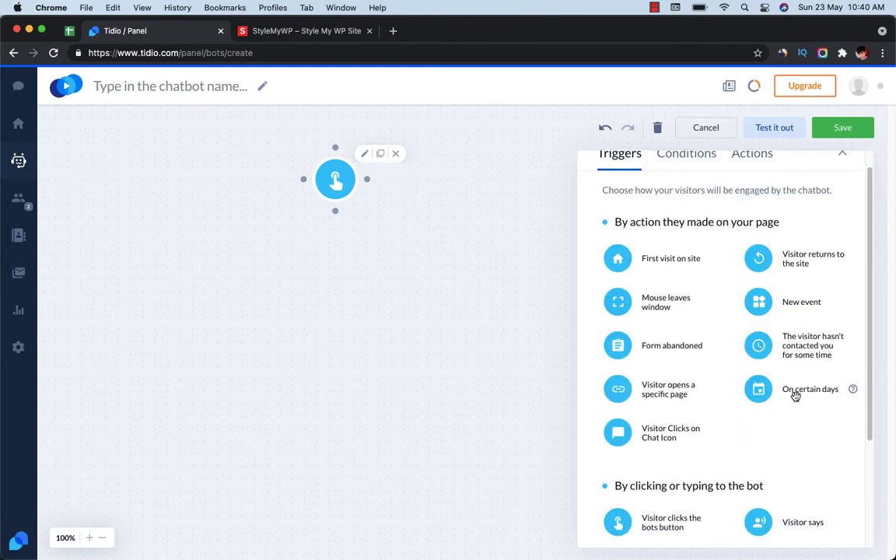
{"action": "left_click_drag", "start_coordinate": [870, 310], "coordinate": [861, 463]}
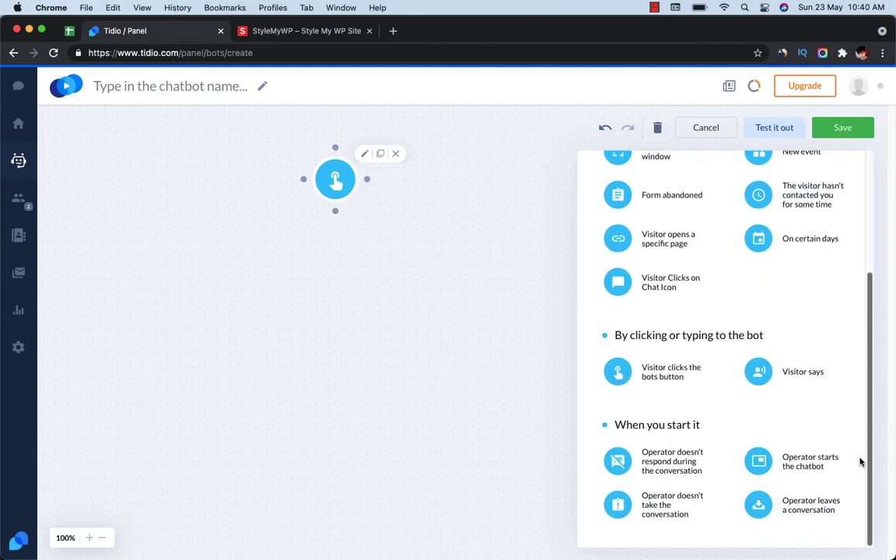
{"action": "scroll", "coordinate": [866, 430], "scroll_direction": "up", "scroll_amount": 5}
{"action": "left_click", "coordinate": [686, 175]}
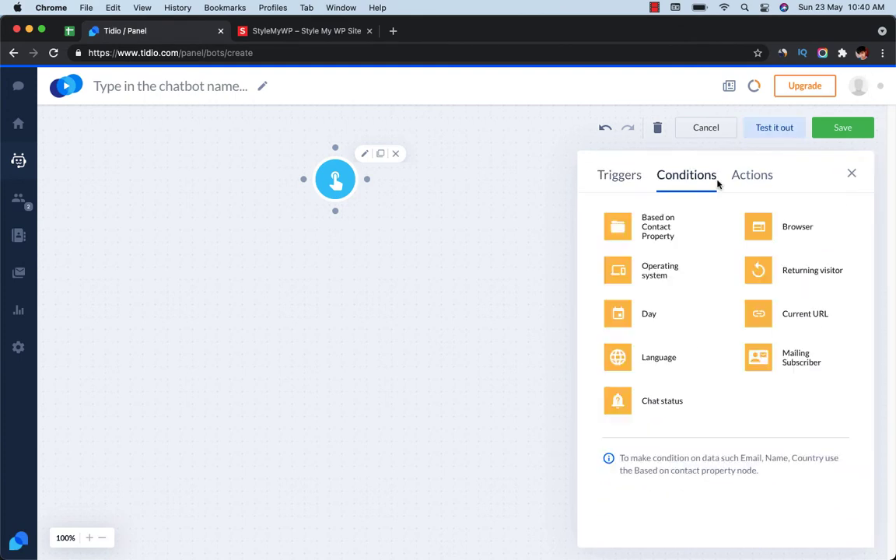
{"action": "left_click", "coordinate": [751, 174]}
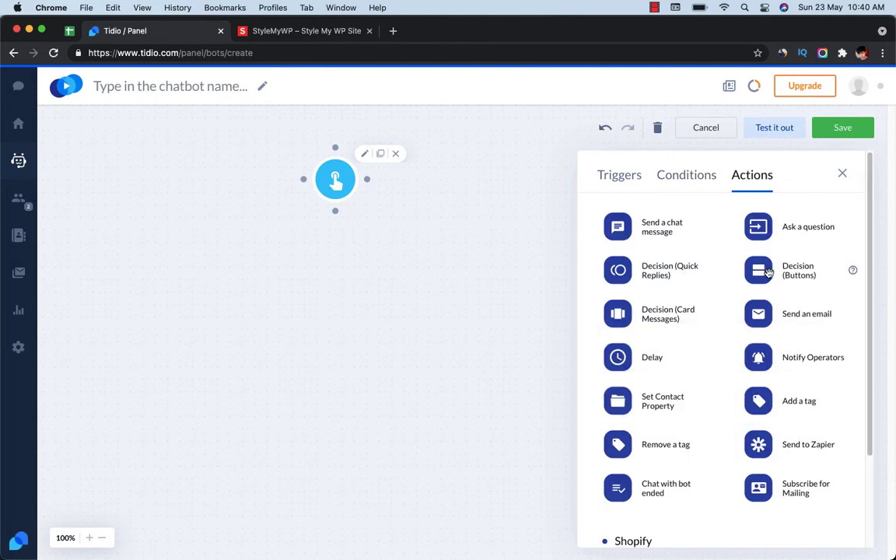
{"action": "left_click_drag", "start_coordinate": [745, 271], "coordinate": [298, 274]}
{"action": "left_click_drag", "start_coordinate": [335, 211], "coordinate": [318, 250]}
{"action": "left_click_drag", "start_coordinate": [350, 286], "coordinate": [337, 289]}
Enter the message 'Hey, how can i help you with?' and add an 'I need hosting' button.
{"action": "left_click", "coordinate": [709, 293]}
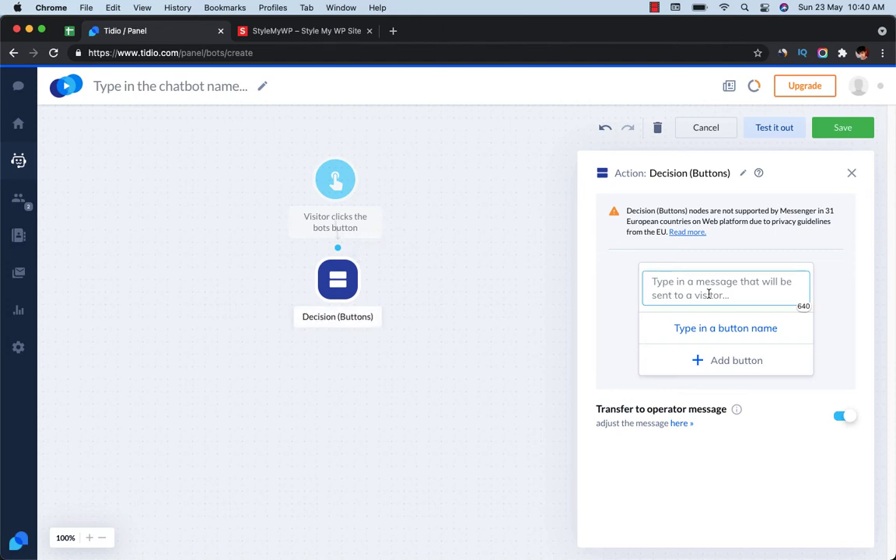
{"action": "type", "text": "Hey, how "}
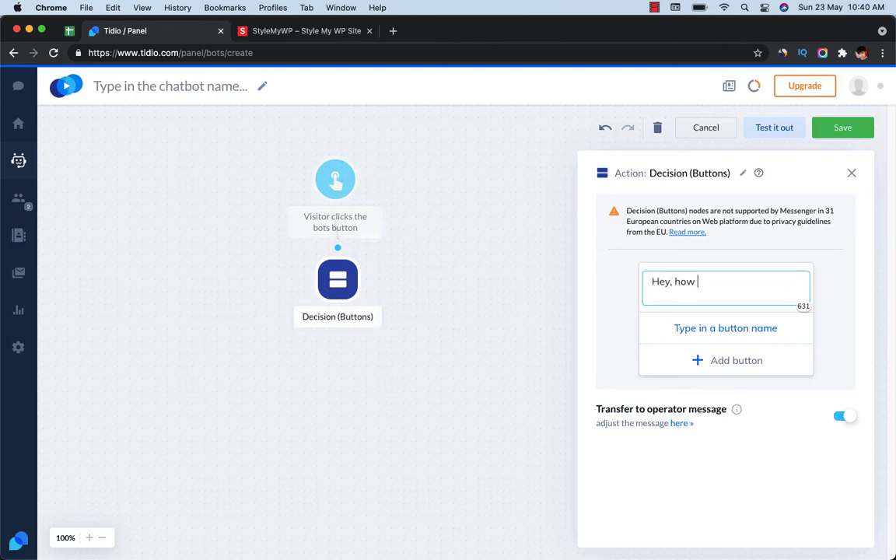
{"action": "type", "text": "can i help you with?"}
{"action": "left_click", "coordinate": [702, 332]}
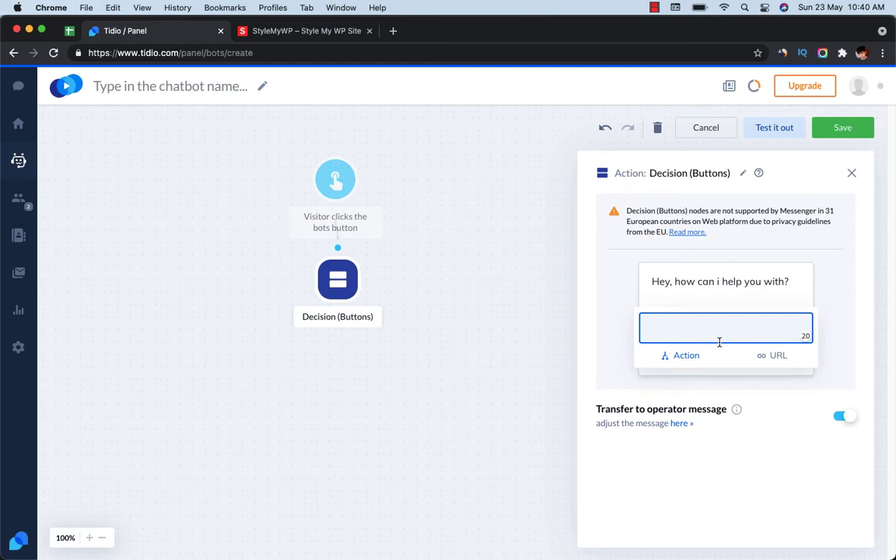
{"action": "type", "text": "U"}
{"action": "type", "text": " need hosi"}
{"action": "key", "text": "BackSpace"}
{"action": "type", "text": "ting"}
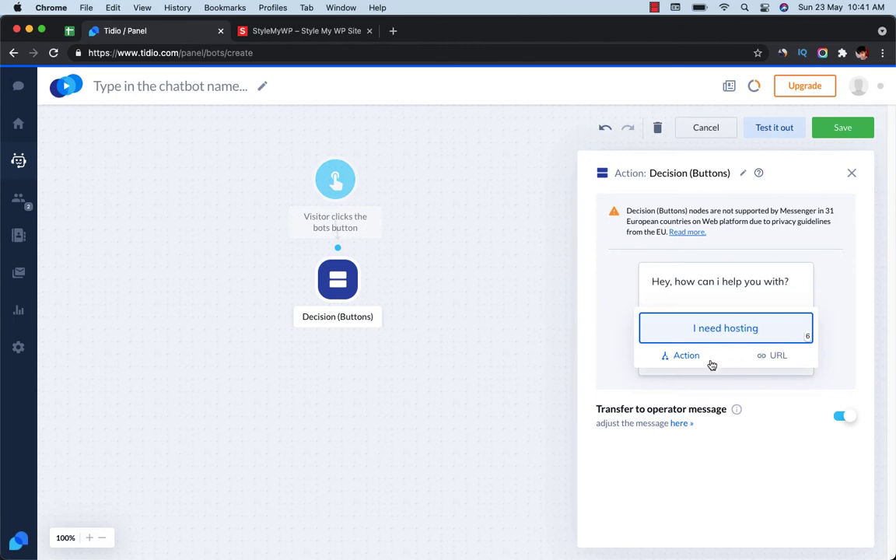
{"action": "key", "text": "Return"}
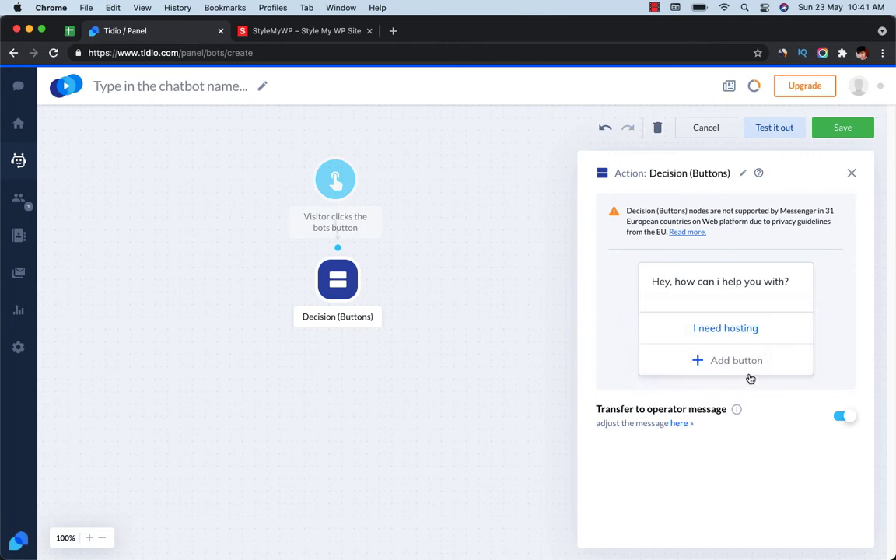
Add a second button 'need your service' and close the buttons settings.
{"action": "left_click", "coordinate": [724, 363]}
{"action": "type", "text": "I "}
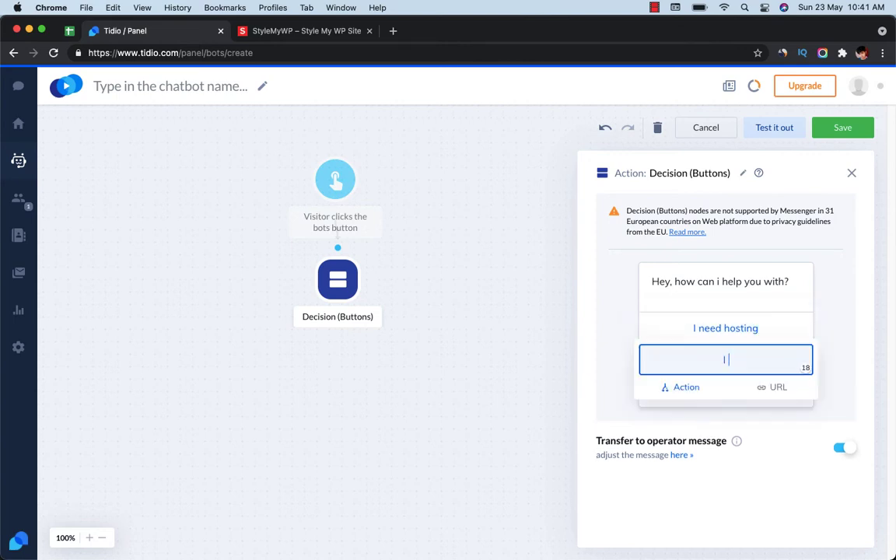
{"action": "type", "text": "want to know aou"}
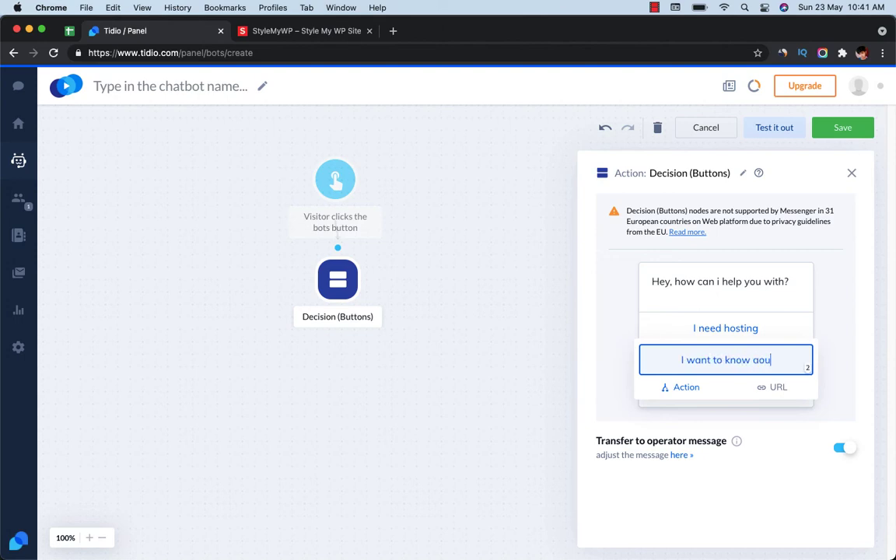
{"action": "key", "text": "BackSpace"}
{"action": "key", "text": "BackSpace"}
{"action": "type", "text": "bo"}
{"action": "key", "text": "BackSpace"}
{"action": "type", "text": "t"}
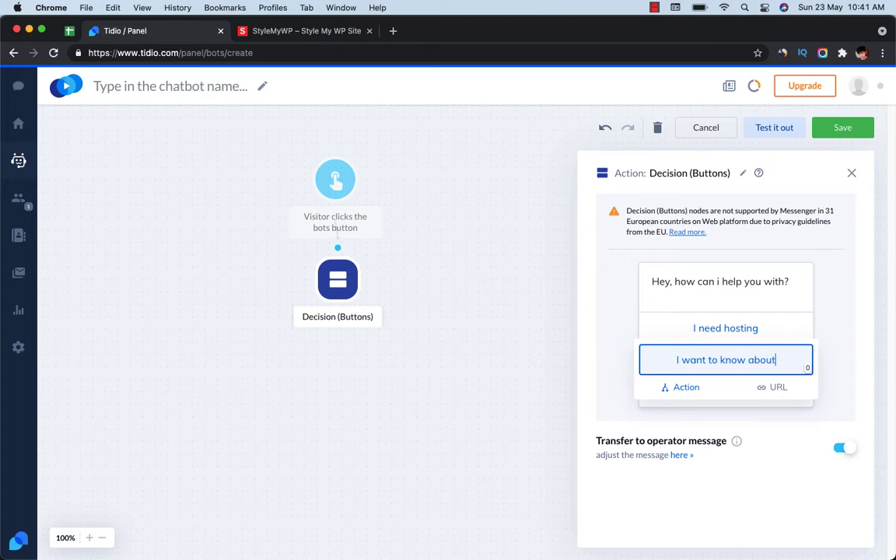
{"action": "key", "text": "BackSpace"}
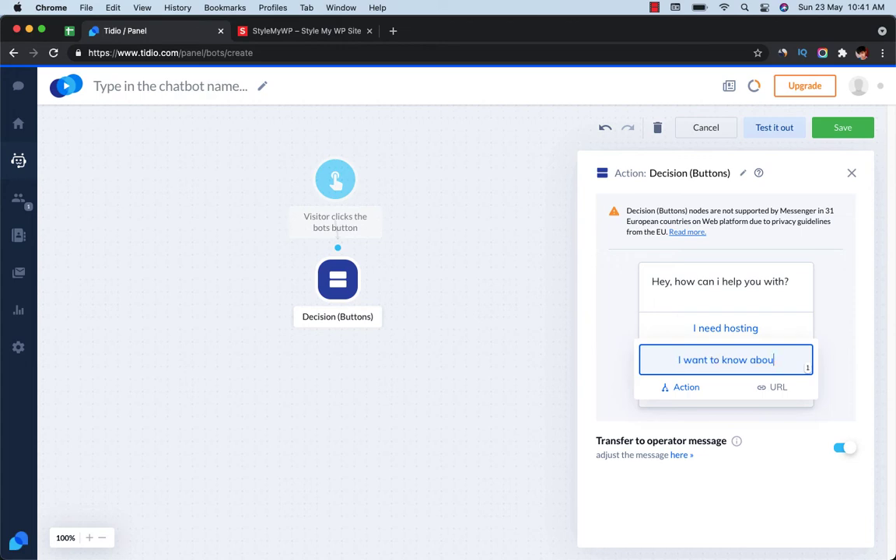
{"action": "key", "text": "super+a"}
{"action": "type", "text": "nee"}
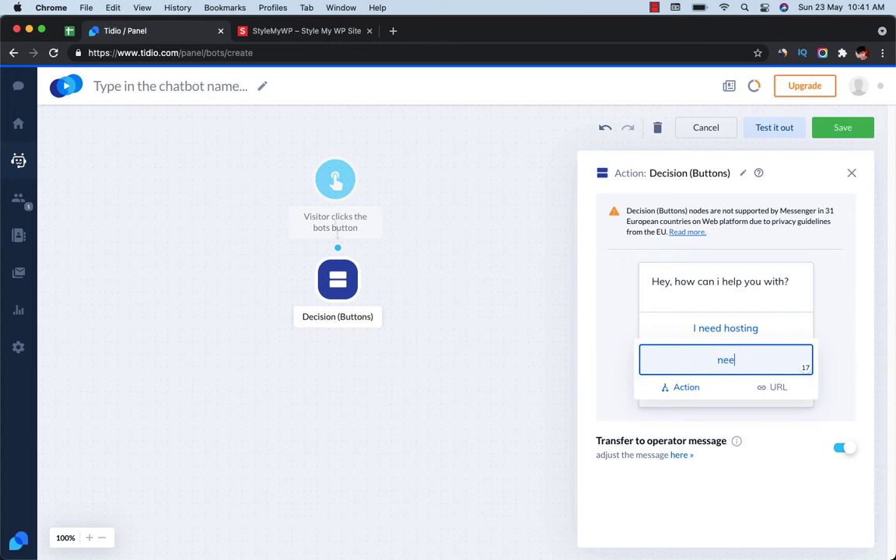
{"action": "type", "text": "d your service"}
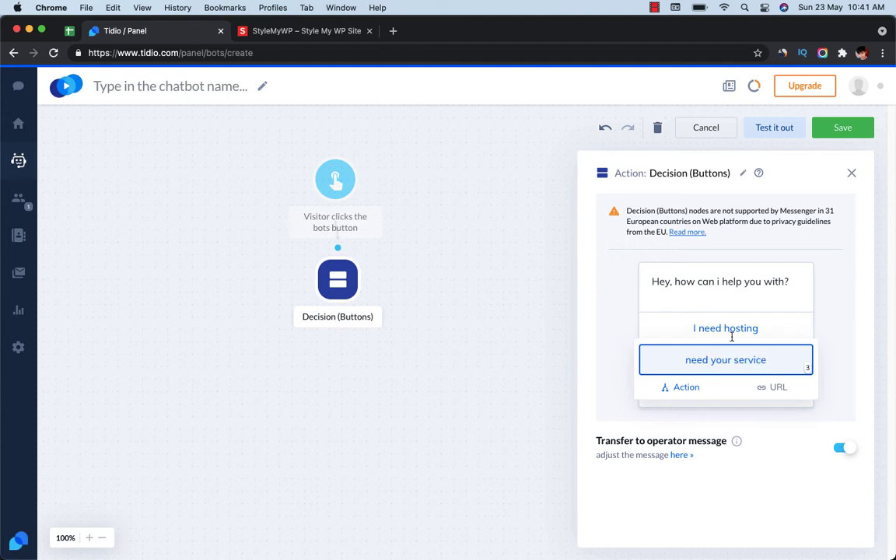
{"action": "left_click", "coordinate": [787, 329]}
{"action": "left_click", "coordinate": [770, 418]}
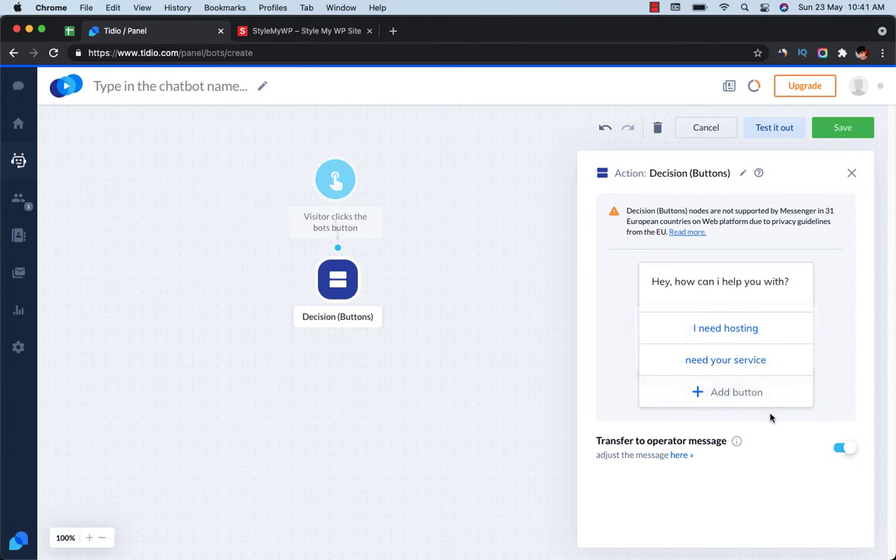
{"action": "left_click", "coordinate": [850, 173]}
{"action": "left_click", "coordinate": [336, 286]}
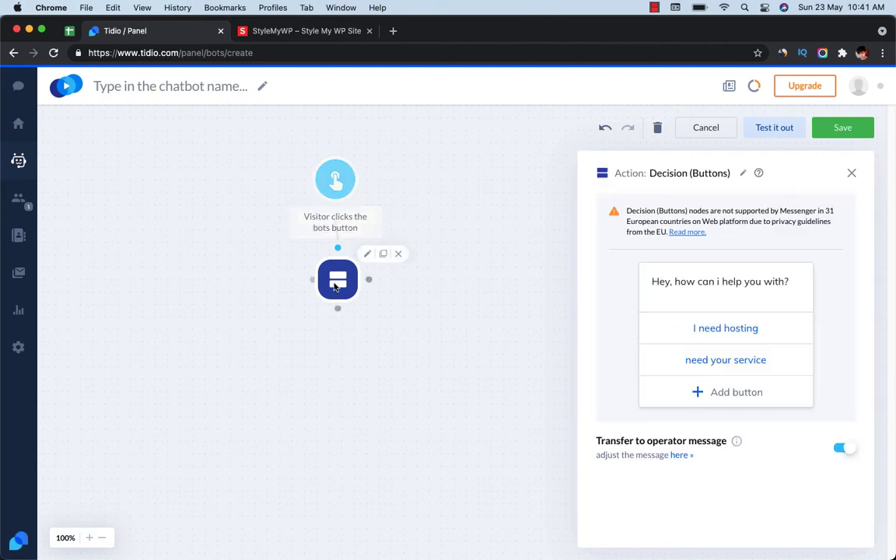
Add a Delay and a Send a chat message step, and link 'I need hosting' to the Delay.
{"action": "left_click", "coordinate": [852, 174]}
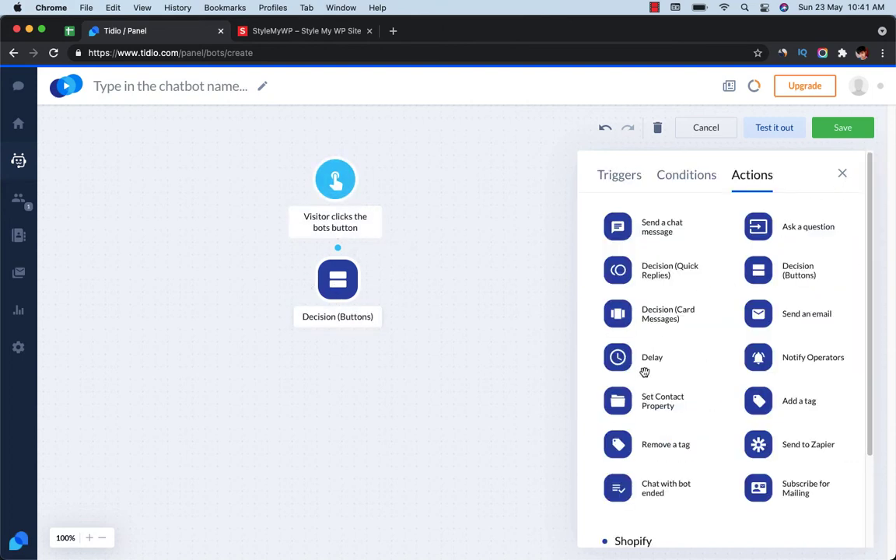
{"action": "left_click_drag", "start_coordinate": [628, 361], "coordinate": [275, 373]}
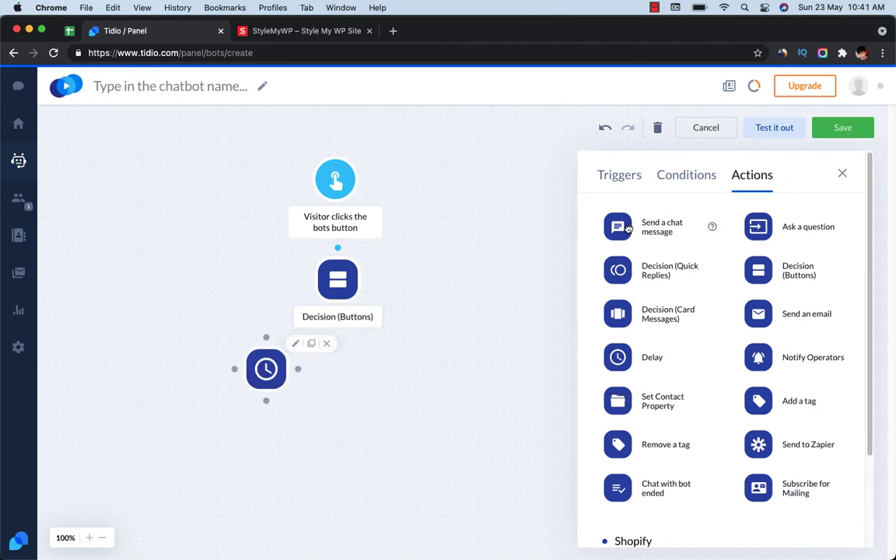
{"action": "left_click_drag", "start_coordinate": [628, 228], "coordinate": [224, 443]}
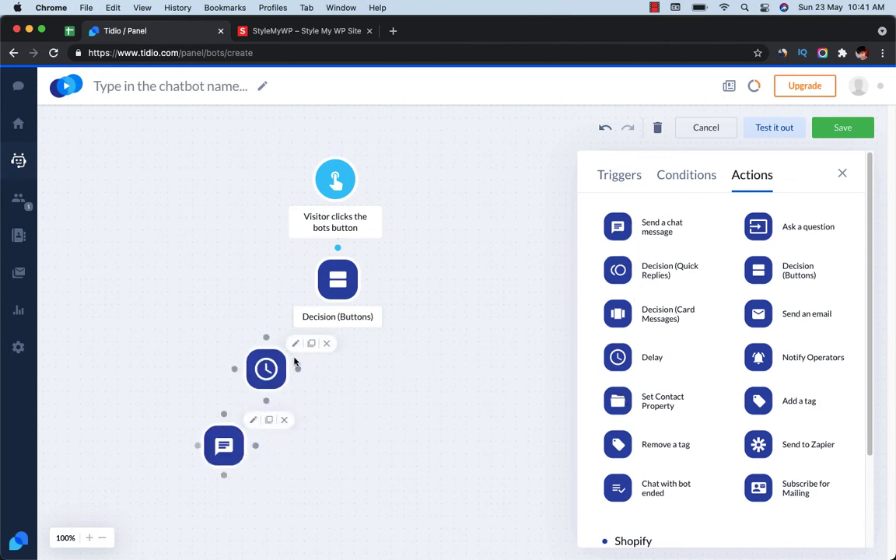
{"action": "left_click", "coordinate": [335, 287]}
{"action": "left_click_drag", "start_coordinate": [305, 282], "coordinate": [266, 359]}
{"action": "mouse_move", "coordinate": [315, 354]}
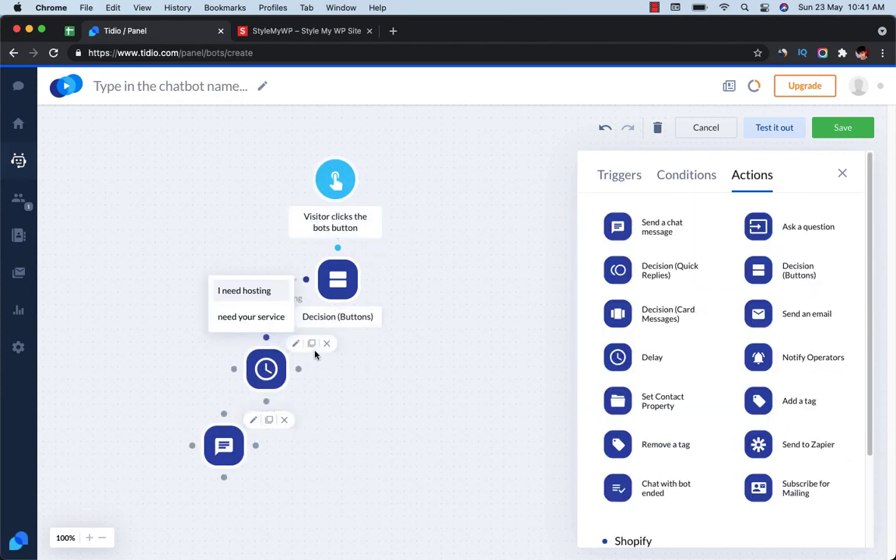
{"action": "left_click", "coordinate": [247, 293]}
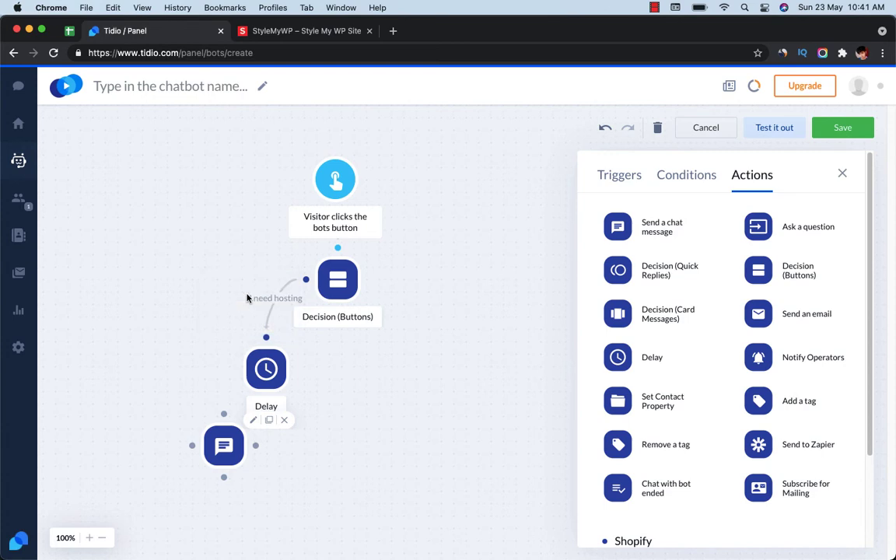
Set the Delay to 4 seconds and connect it to the chat message step.
{"action": "left_click", "coordinate": [275, 367]}
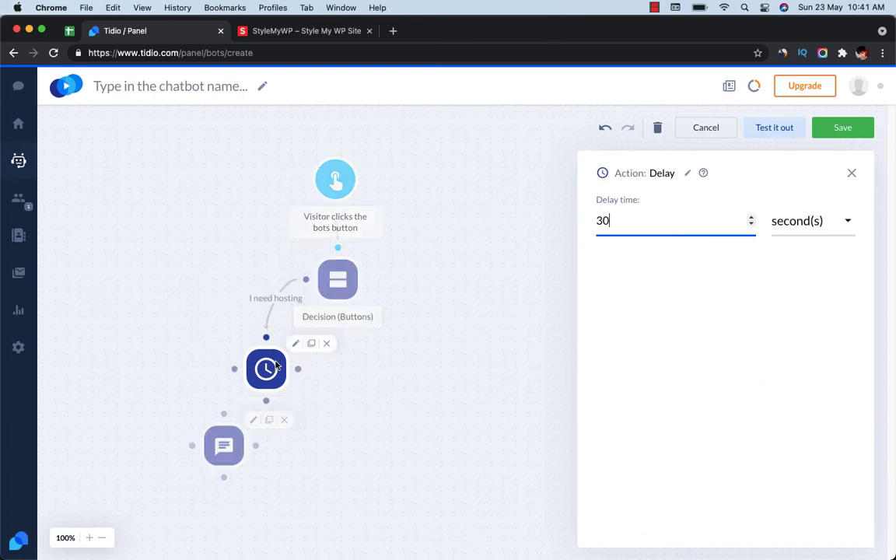
{"action": "double_click", "coordinate": [603, 220]}
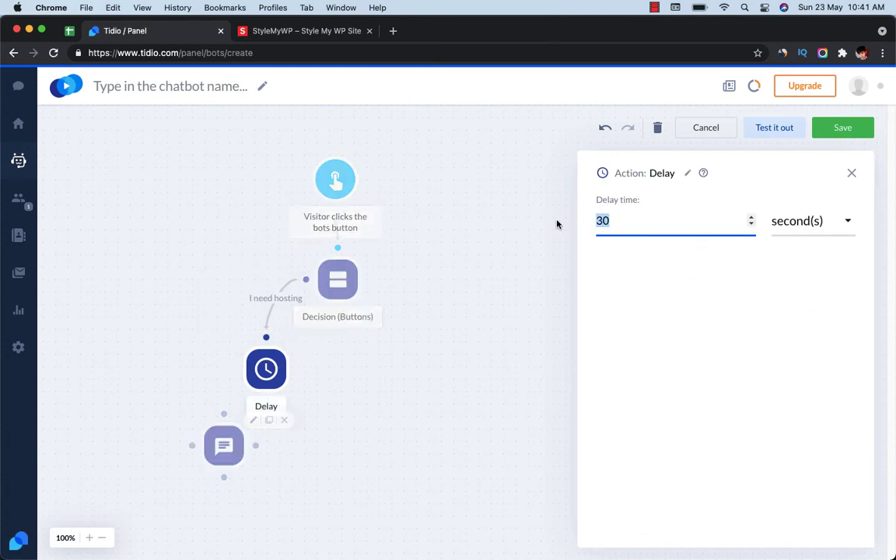
{"action": "type", "text": "4"}
{"action": "left_click", "coordinate": [509, 245]}
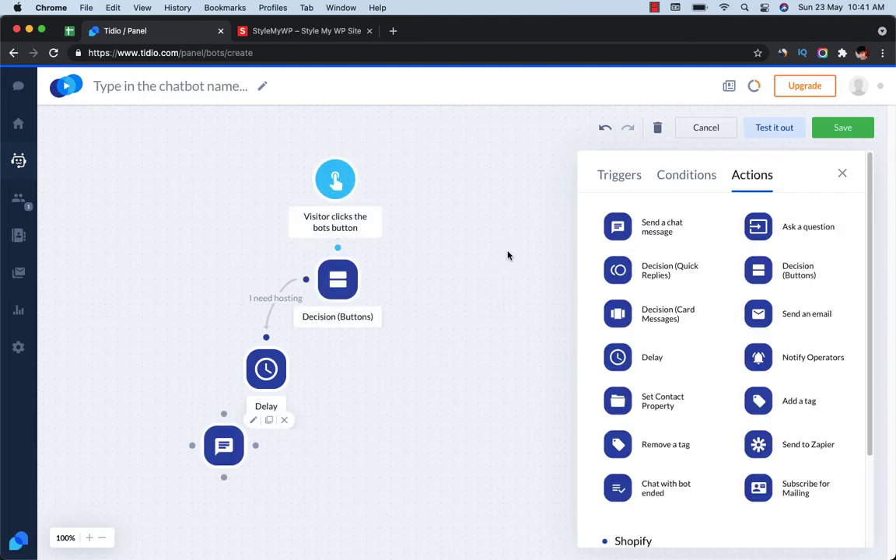
{"action": "left_click_drag", "start_coordinate": [234, 370], "coordinate": [224, 412]}
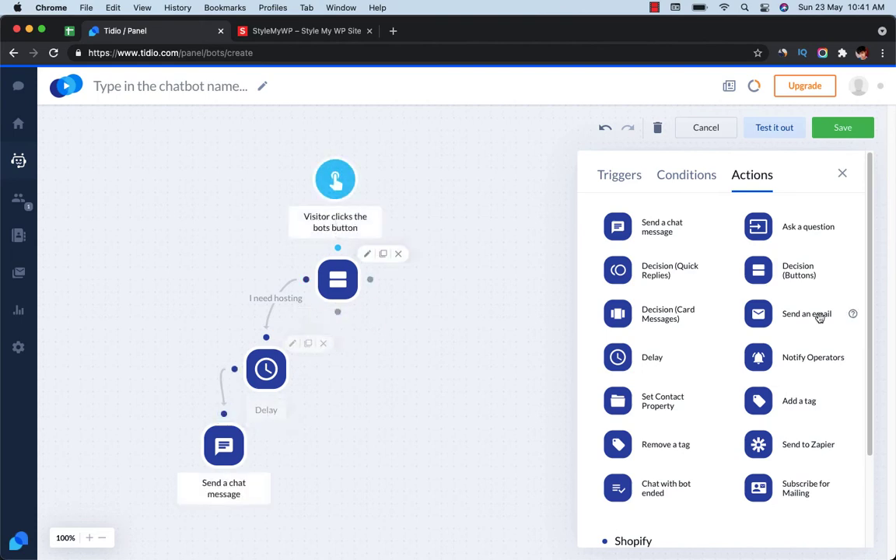
Add a second Delay step and connect a button choice to it.
{"action": "left_click_drag", "start_coordinate": [658, 356], "coordinate": [399, 370]}
{"action": "left_click", "coordinate": [357, 284]}
{"action": "left_click_drag", "start_coordinate": [369, 279], "coordinate": [392, 342]}
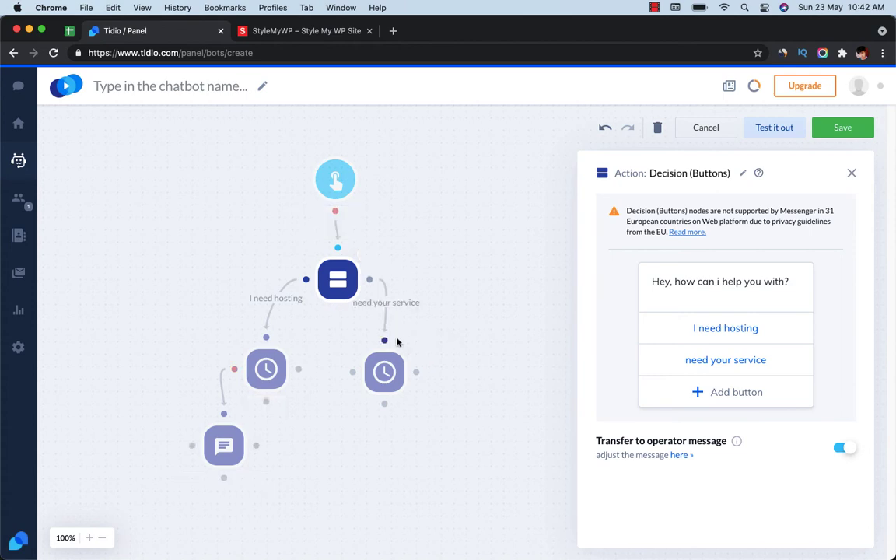
Link 'need your service' to the second Delay and set it to 3 seconds.
{"action": "left_click", "coordinate": [466, 336]}
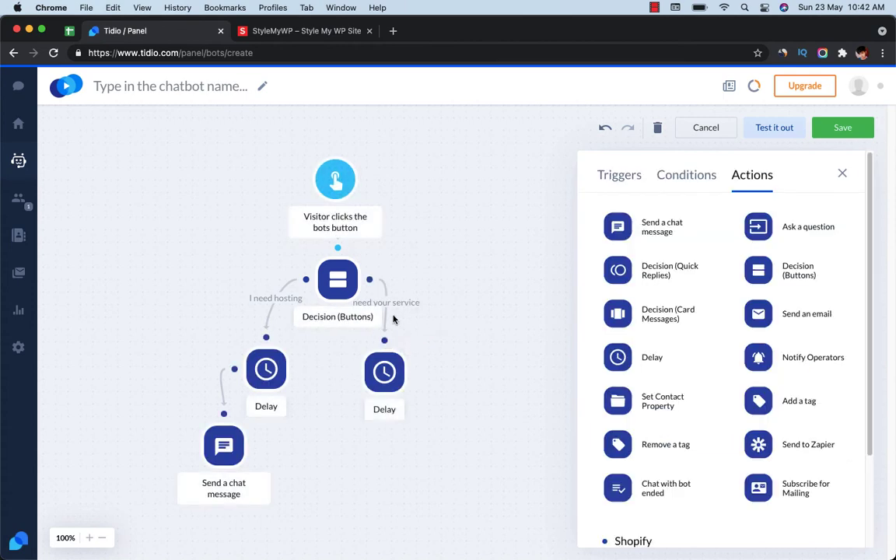
{"action": "mouse_move", "coordinate": [326, 308]}
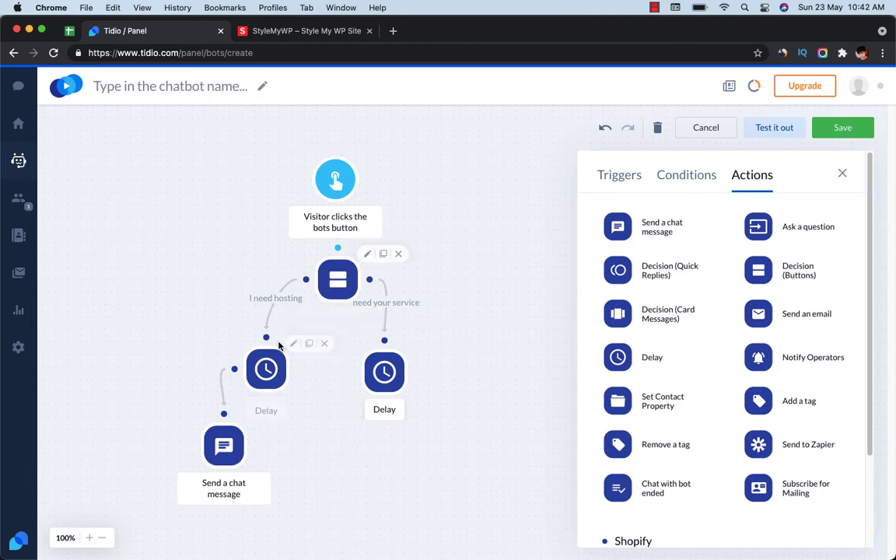
{"action": "left_click", "coordinate": [384, 372]}
{"action": "double_click", "coordinate": [641, 222]}
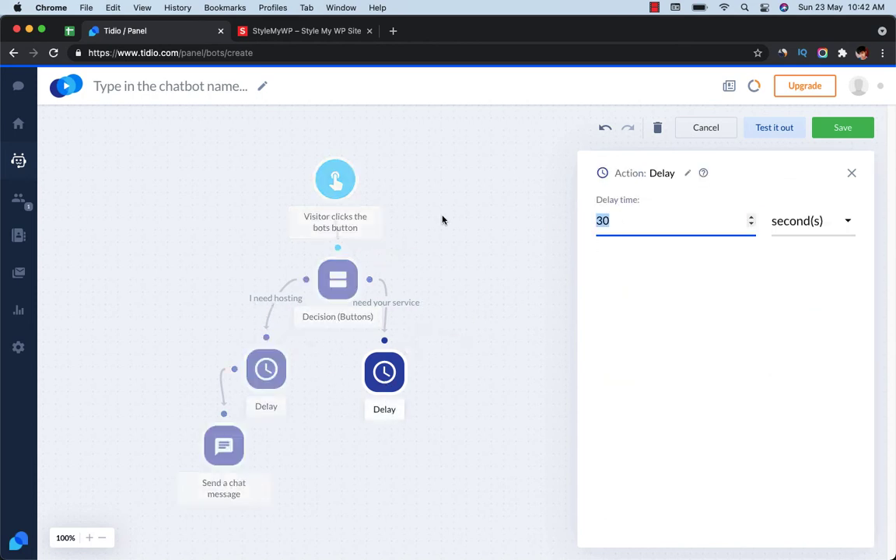
{"action": "type", "text": "3"}
{"action": "left_click", "coordinate": [396, 202]}
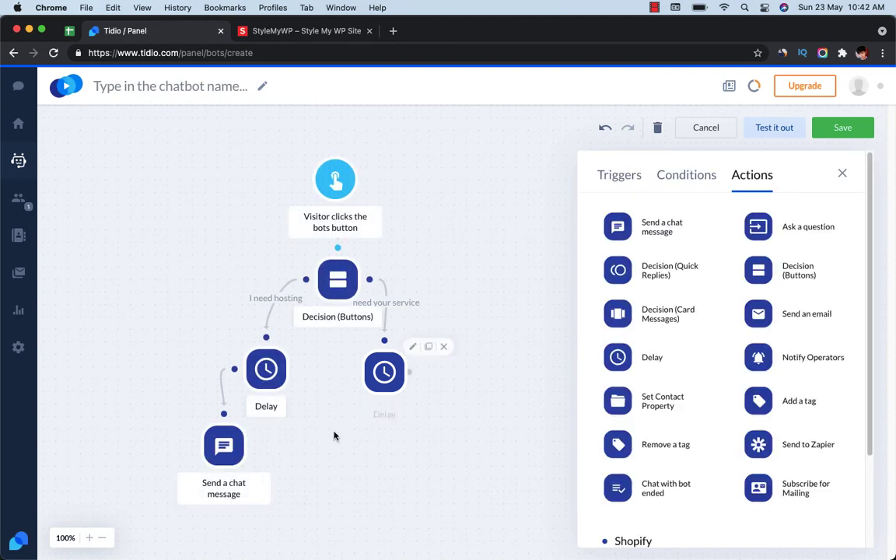
Add a new chat message step under the 'need your service' Delay and connect it.
{"action": "left_click_drag", "start_coordinate": [610, 234], "coordinate": [414, 489]}
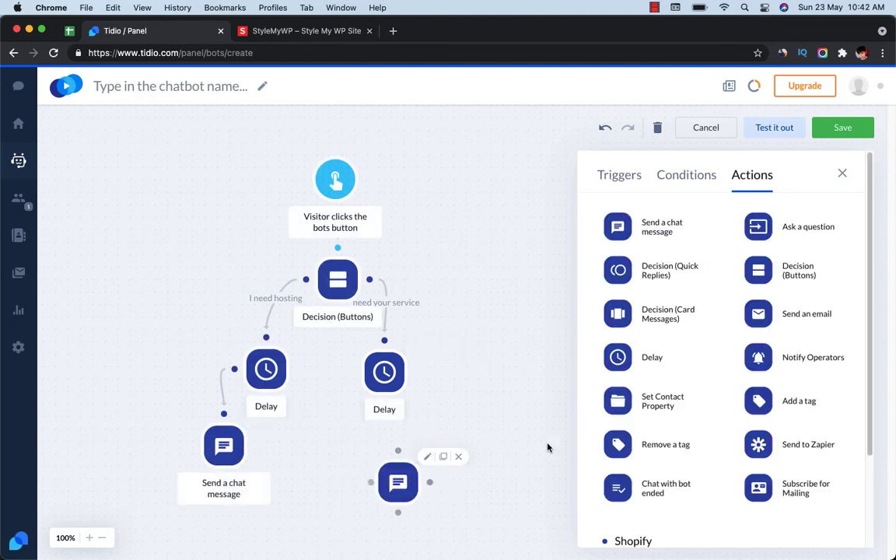
{"action": "left_click", "coordinate": [386, 382]}
{"action": "left_click_drag", "start_coordinate": [388, 406], "coordinate": [398, 451]}
Delete the chat message step under the 'I need hosting' Delay.
{"action": "left_click", "coordinate": [302, 446]}
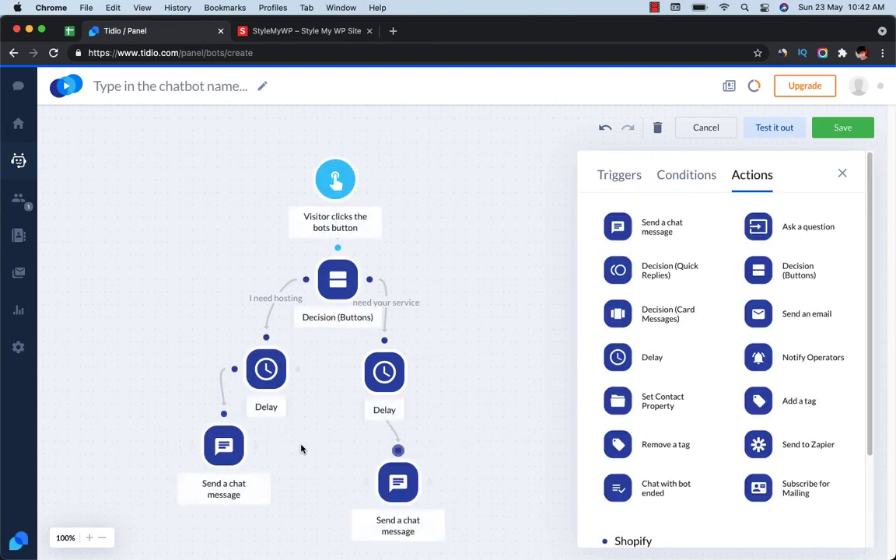
{"action": "left_click", "coordinate": [224, 448]}
{"action": "left_click", "coordinate": [709, 237]}
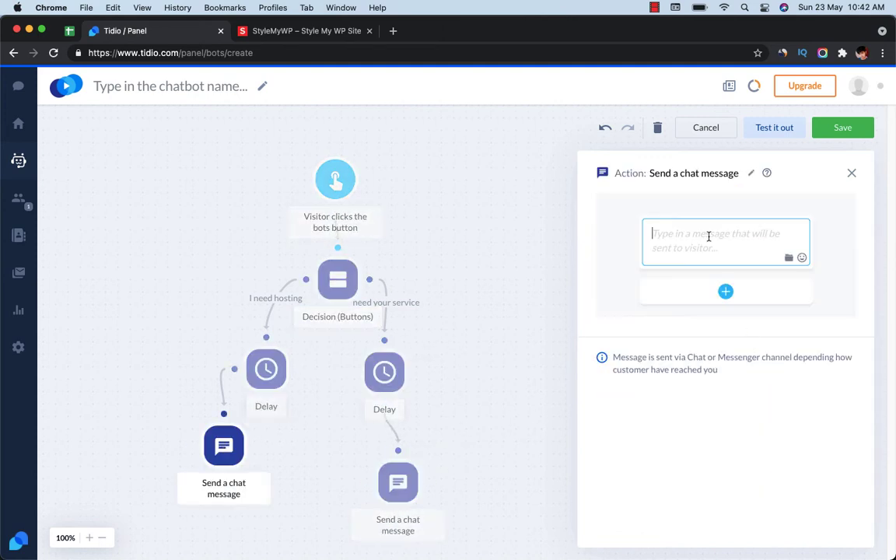
{"action": "type", "text": "Whic"}
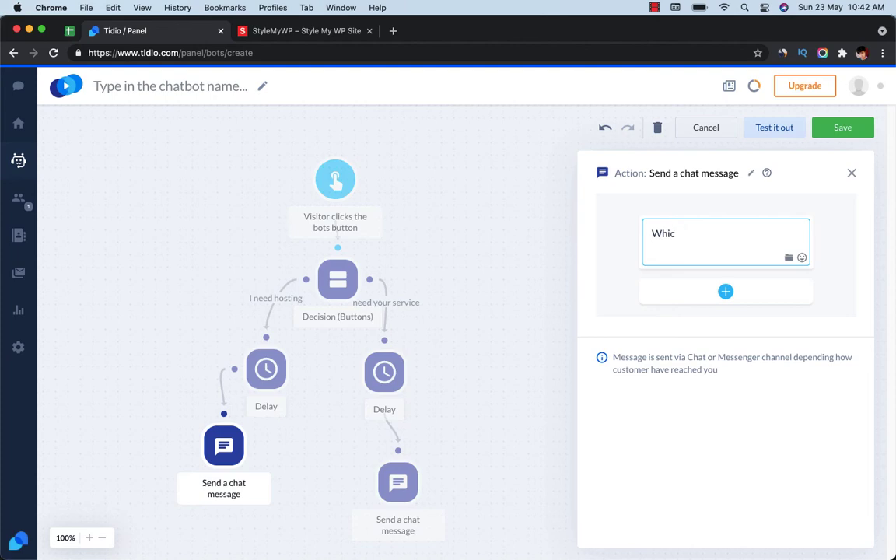
{"action": "left_click", "coordinate": [858, 176]}
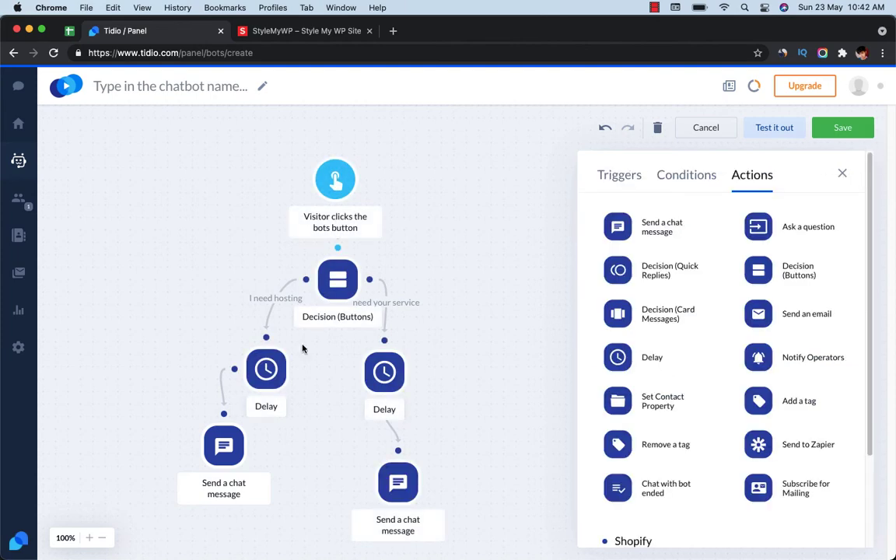
{"action": "left_click", "coordinate": [842, 173]}
{"action": "left_click", "coordinate": [228, 446]}
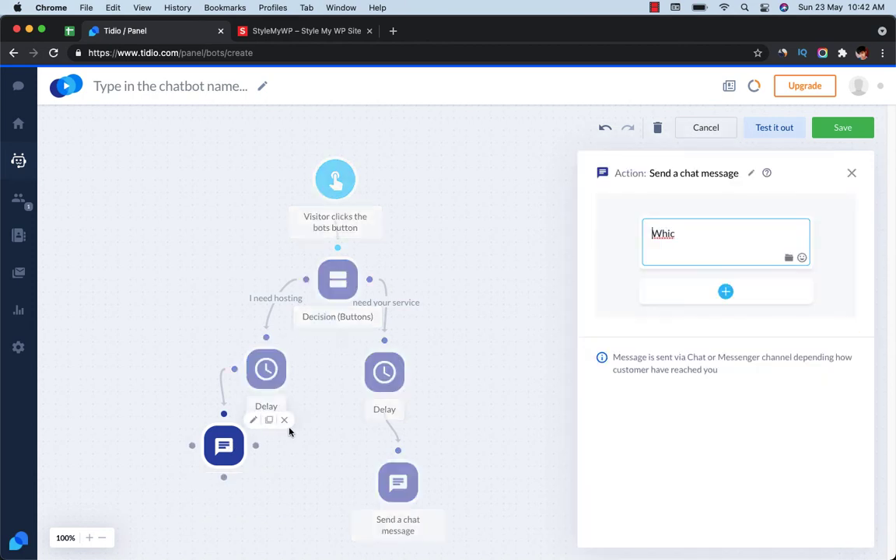
{"action": "left_click", "coordinate": [285, 421]}
Place a Decision (Buttons) step below the left Delay and connect the Delay to it.
{"action": "mouse_move", "coordinate": [848, 317]}
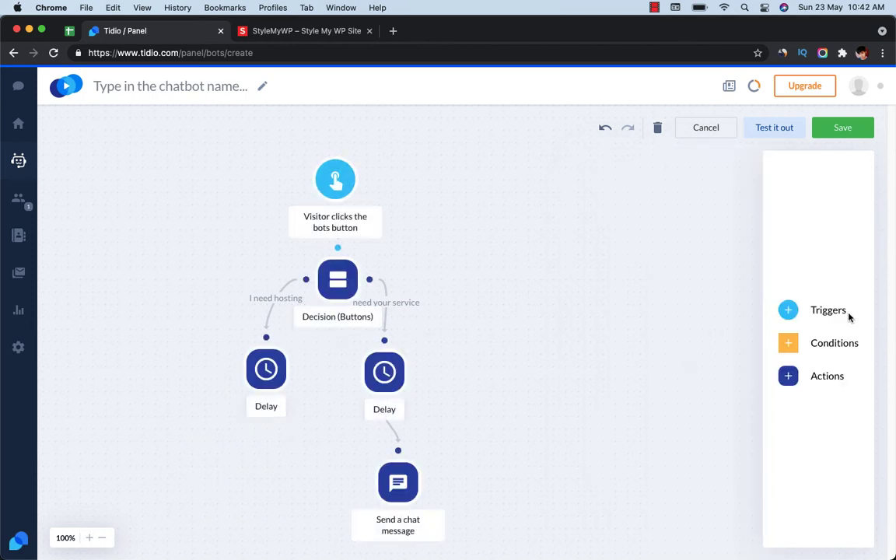
{"action": "left_click", "coordinate": [824, 384]}
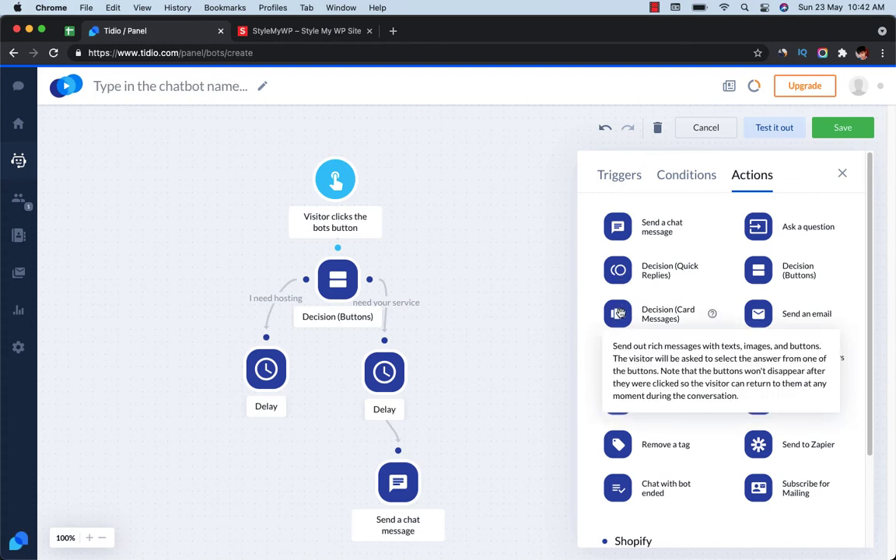
{"action": "left_click_drag", "start_coordinate": [619, 311], "coordinate": [657, 260]}
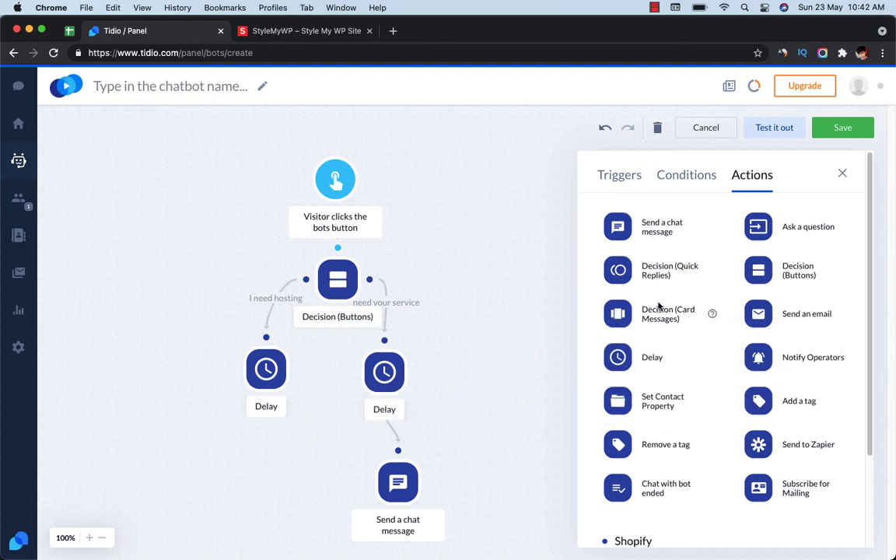
{"action": "left_click_drag", "start_coordinate": [751, 278], "coordinate": [177, 479]}
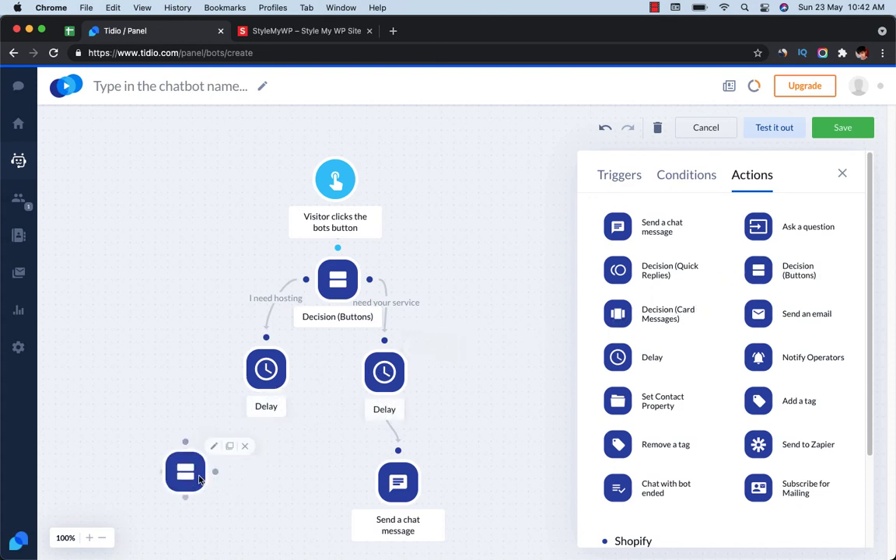
{"action": "left_click", "coordinate": [250, 370]}
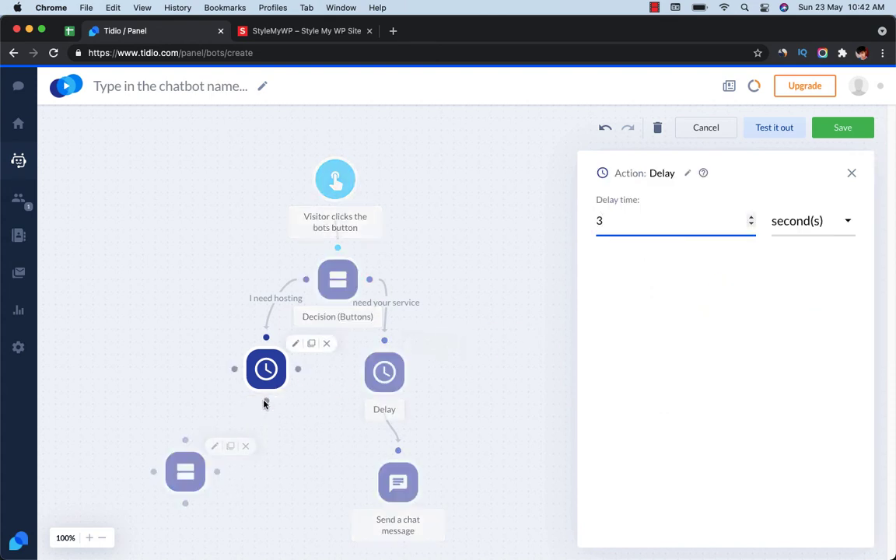
{"action": "left_click_drag", "start_coordinate": [264, 404], "coordinate": [193, 440]}
{"action": "left_click", "coordinate": [313, 441]}
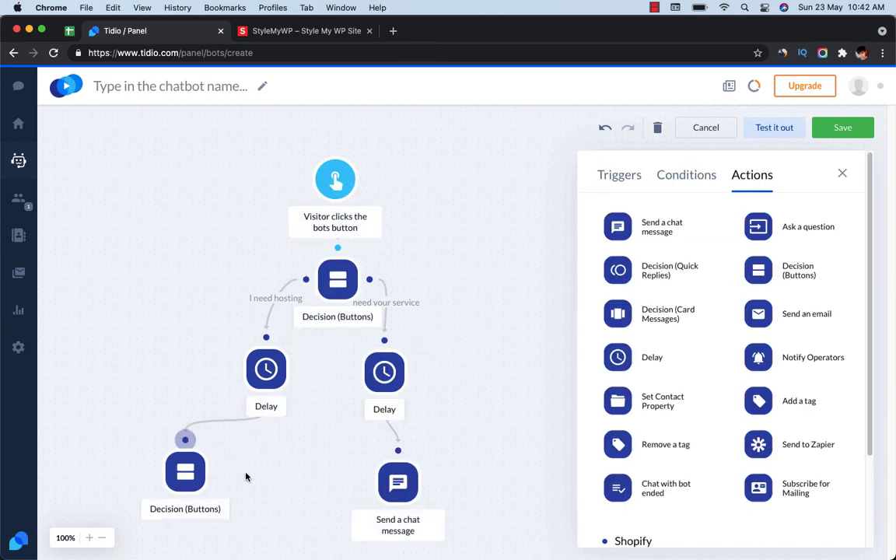
Ask 'Which hosting you need?' with 'Shared Hosting' and 'VPS Hosting' buttons.
{"action": "left_click", "coordinate": [184, 471]}
{"action": "left_click", "coordinate": [707, 297]}
{"action": "type", "text": "Whi"}
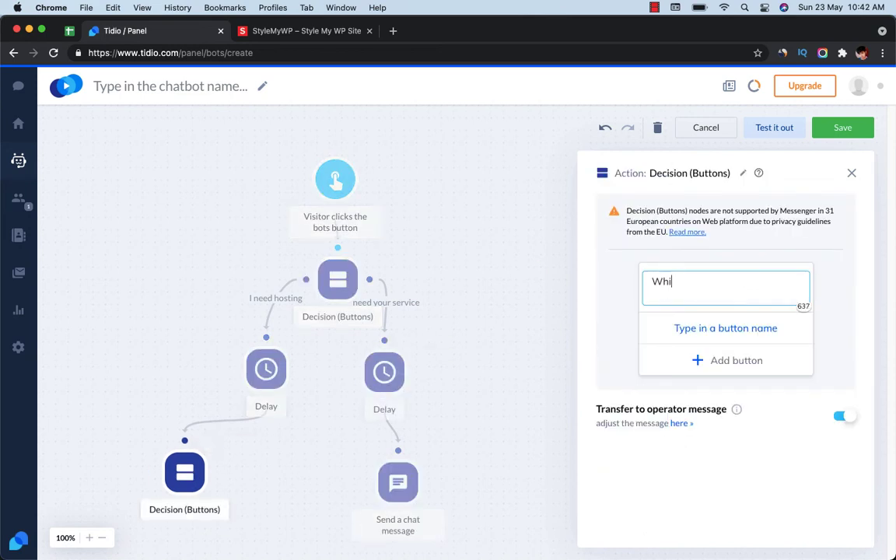
{"action": "type", "text": "ch hosting you need?"}
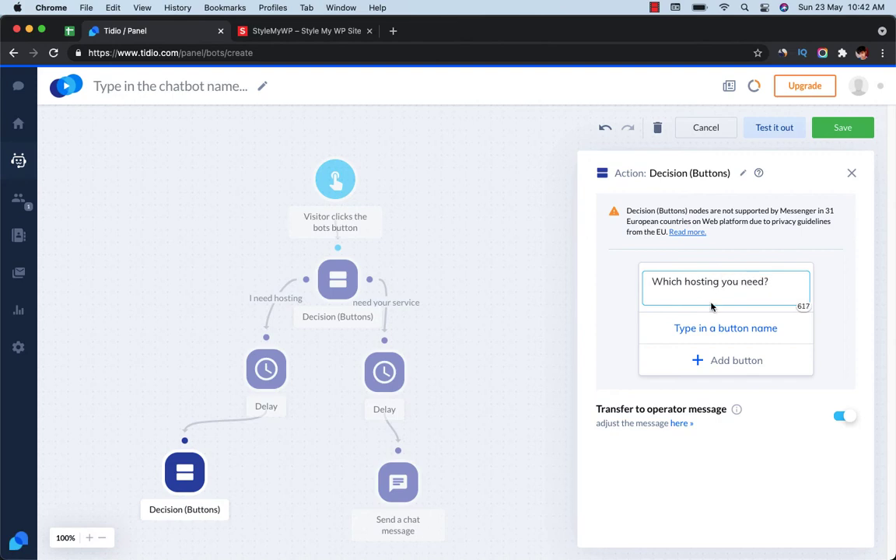
{"action": "left_click", "coordinate": [702, 329]}
{"action": "type", "text": "Shared "}
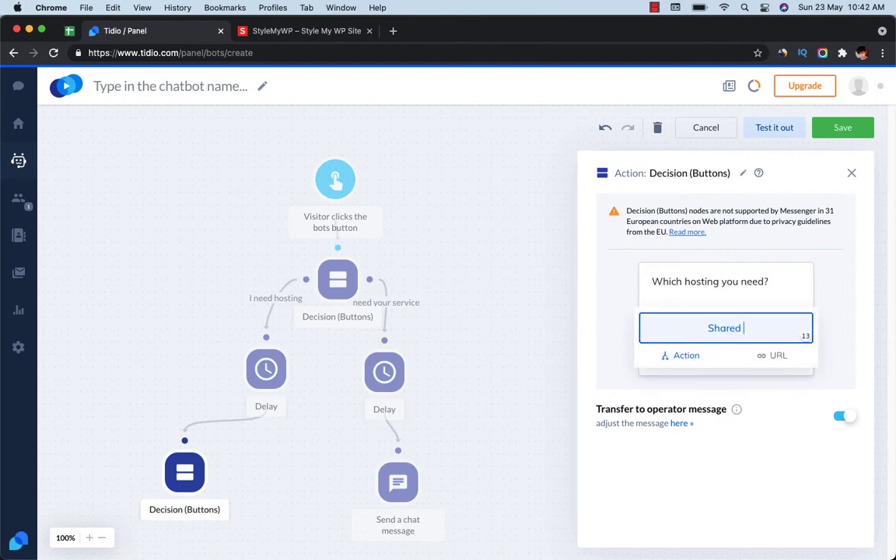
{"action": "type", "text": "Hosting"}
{"action": "key", "text": "Return"}
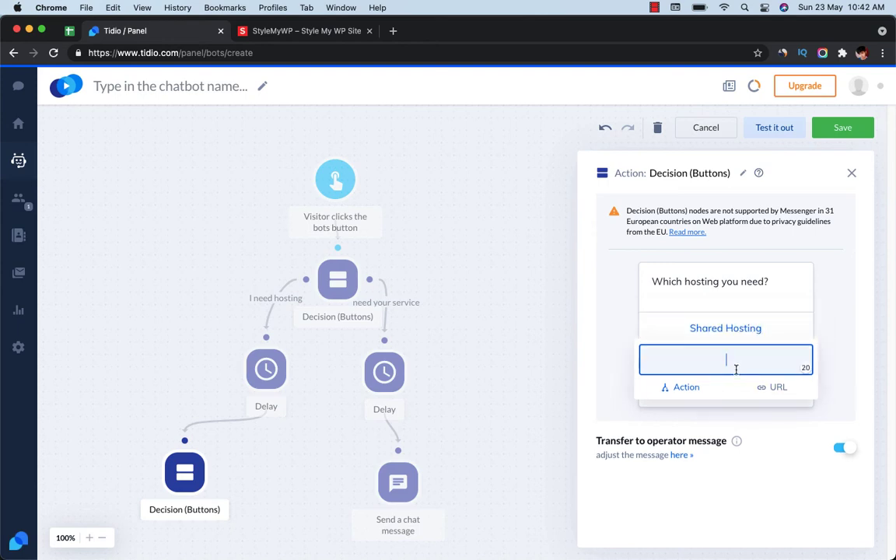
{"action": "type", "text": "VPS Hosting"}
{"action": "key", "text": "Return"}
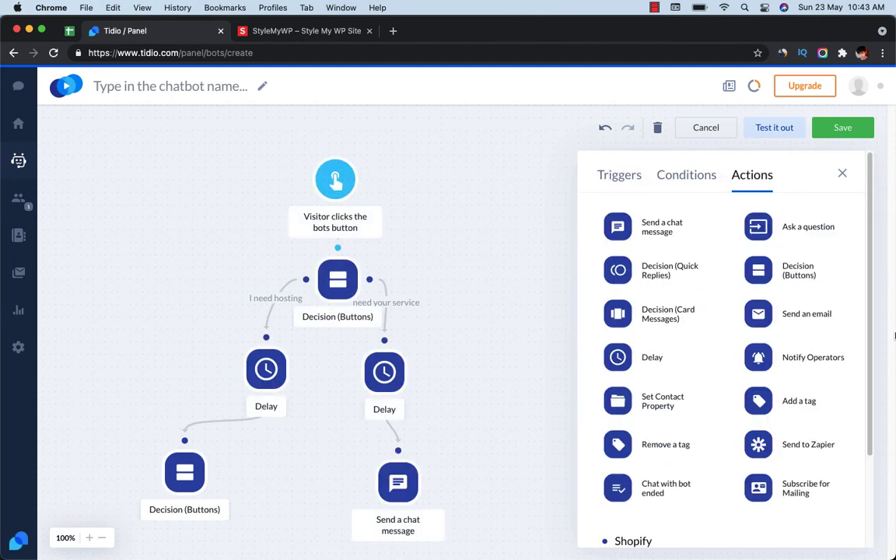
Route the Shared Hosting and VPS Hosting choices to their own Delay steps.
{"action": "scroll", "coordinate": [300, 444], "scroll_direction": "down", "scroll_amount": 5}
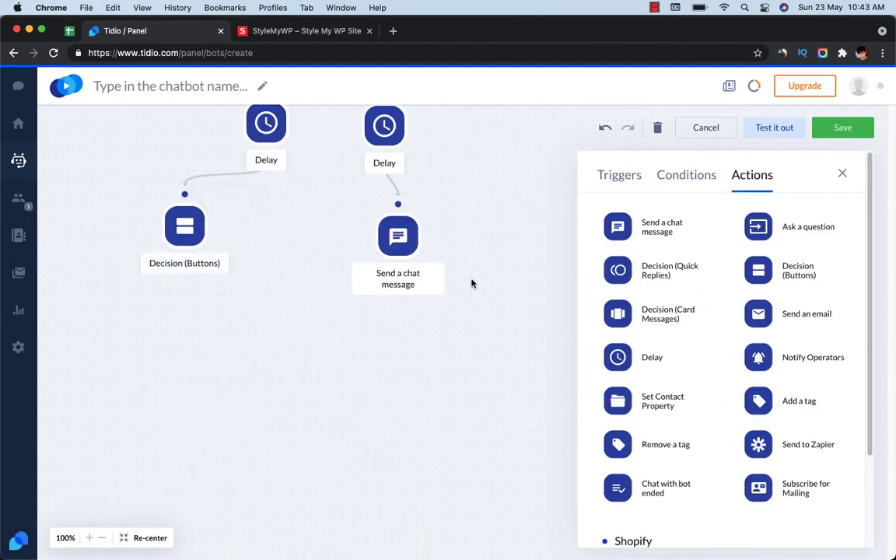
{"action": "left_click_drag", "start_coordinate": [617, 356], "coordinate": [260, 311]}
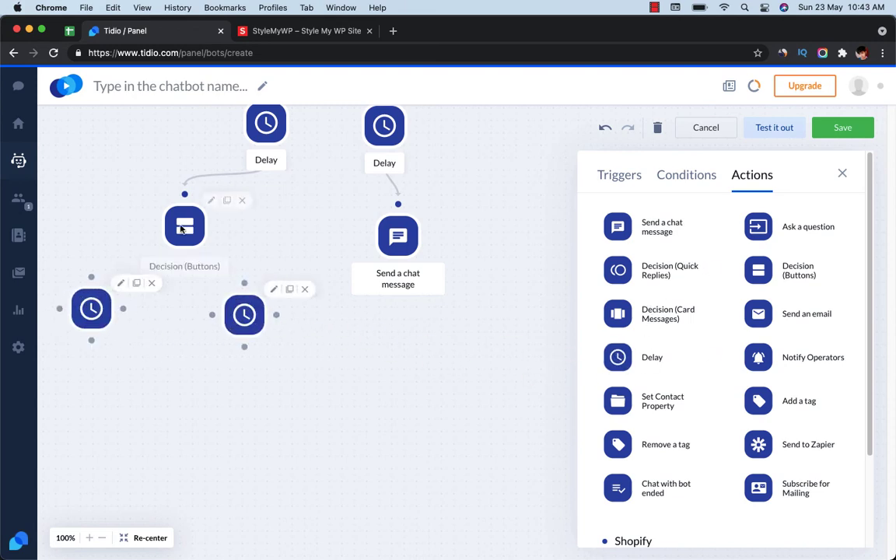
{"action": "left_click", "coordinate": [164, 264]}
{"action": "mouse_move", "coordinate": [152, 226]}
{"action": "left_mouse_down"}
{"action": "mouse_move", "coordinate": [139, 214]}
{"action": "mouse_move", "coordinate": [84, 255]}
{"action": "left_mouse_up"}
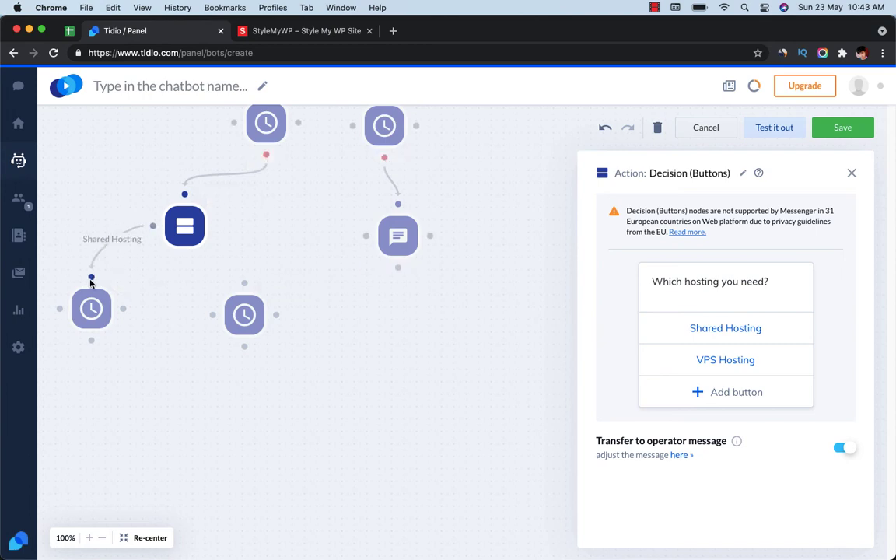
{"action": "left_click_drag", "start_coordinate": [217, 225], "coordinate": [247, 305]}
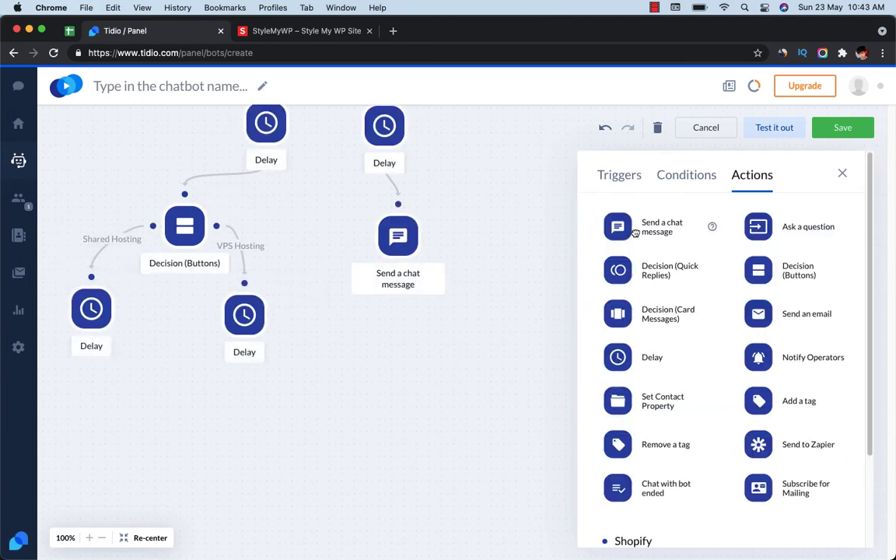
Place chat message steps below the Delays and connect the Shared Hosting Delay to one.
{"action": "left_click_drag", "start_coordinate": [617, 226], "coordinate": [280, 425]}
{"action": "scroll", "coordinate": [339, 384], "scroll_direction": "left", "scroll_amount": 5}
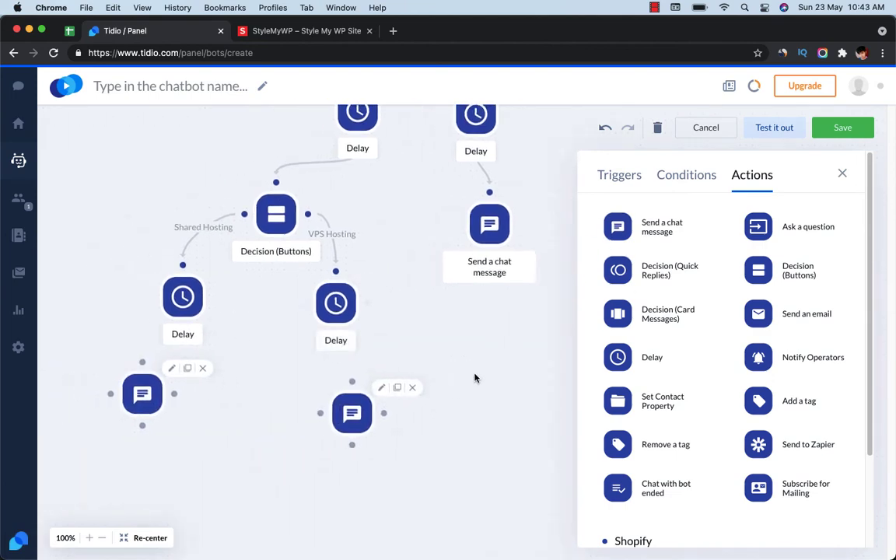
{"action": "left_click", "coordinate": [277, 299]}
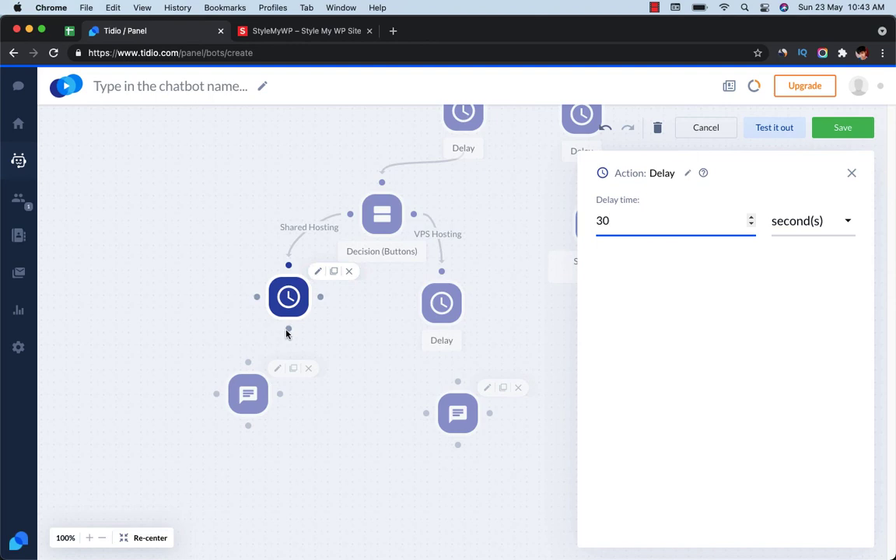
{"action": "left_click_drag", "start_coordinate": [285, 333], "coordinate": [248, 361]}
{"action": "left_click", "coordinate": [441, 333]}
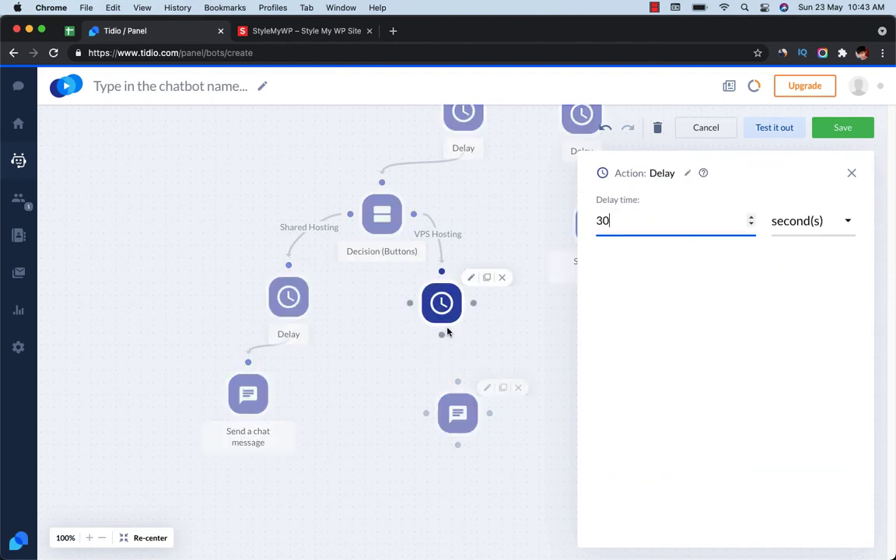
{"action": "left_click_drag", "start_coordinate": [443, 336], "coordinate": [458, 381]}
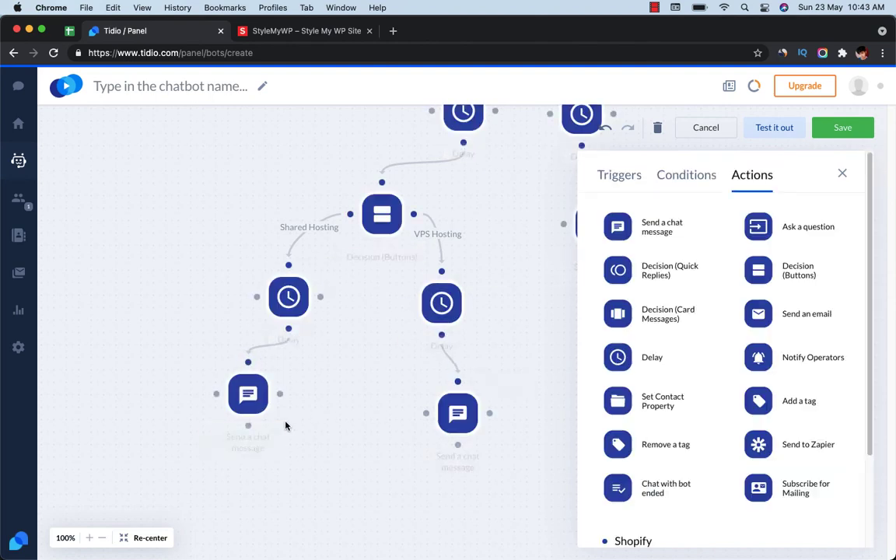
{"action": "left_click", "coordinate": [259, 399]}
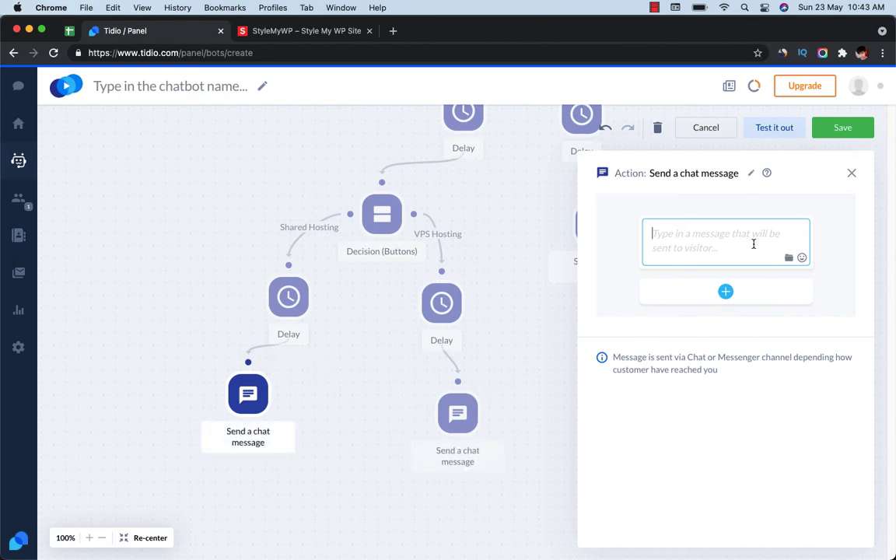
{"action": "left_click", "coordinate": [752, 244]}
{"action": "type", "text": "Our"}
{"action": "key", "text": "BackSpace"}
{"action": "key", "text": "BackSpace"}
{"action": "key", "text": "BackSpace"}
{"action": "key", "text": "BackSpace"}
{"action": "type", "text": "https:/"}
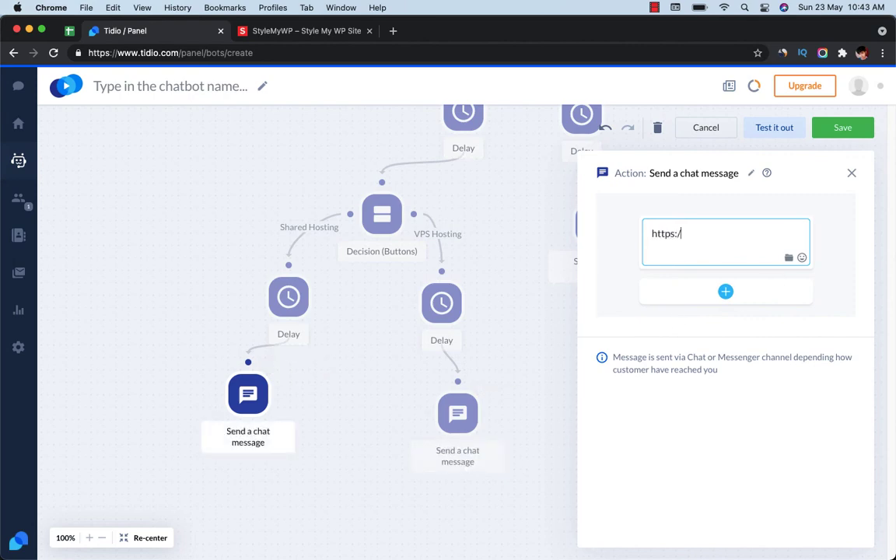
{"action": "type", "text": "/"}
{"action": "key", "text": "BackSpace"}
{"action": "key", "text": "BackSpace"}
{"action": "key", "text": "BackSpace"}
{"action": "key", "text": "BackSpace"}
{"action": "key", "text": "BackSpace"}
{"action": "key", "text": "BackSpace"}
{"action": "key", "text": "BackSpace"}
{"action": "key", "text": "BackSpace"}
{"action": "type", "text": "Here you can know"}
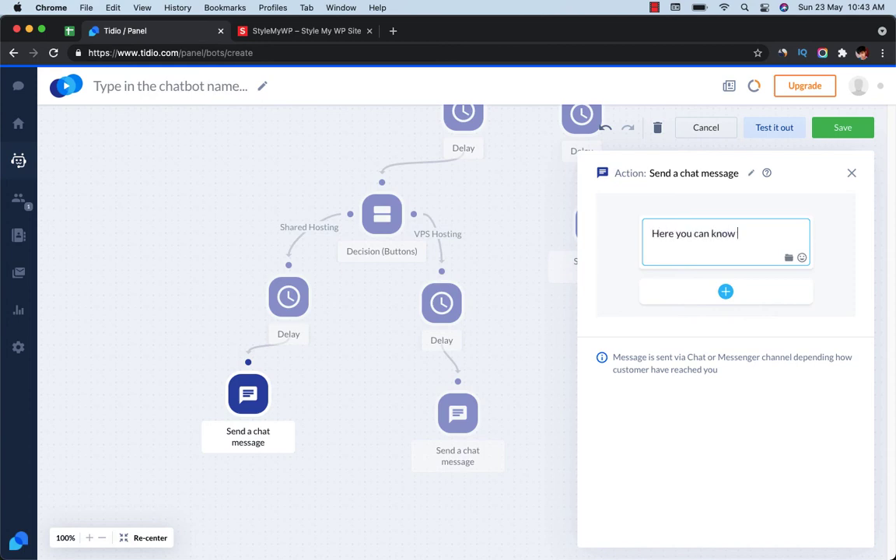
{"action": "type", "text": " more about our shared hosting plans. https:"}
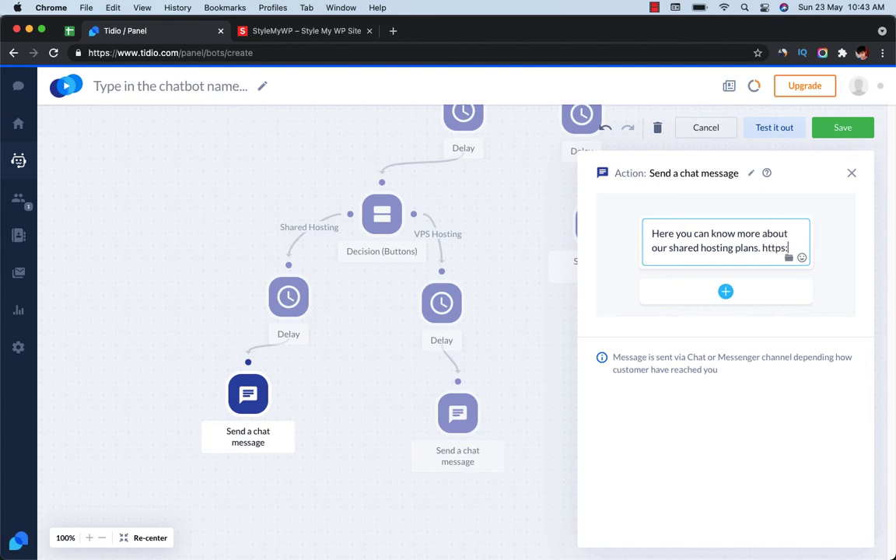
{"action": "type", "text": "xample.com/shared"}
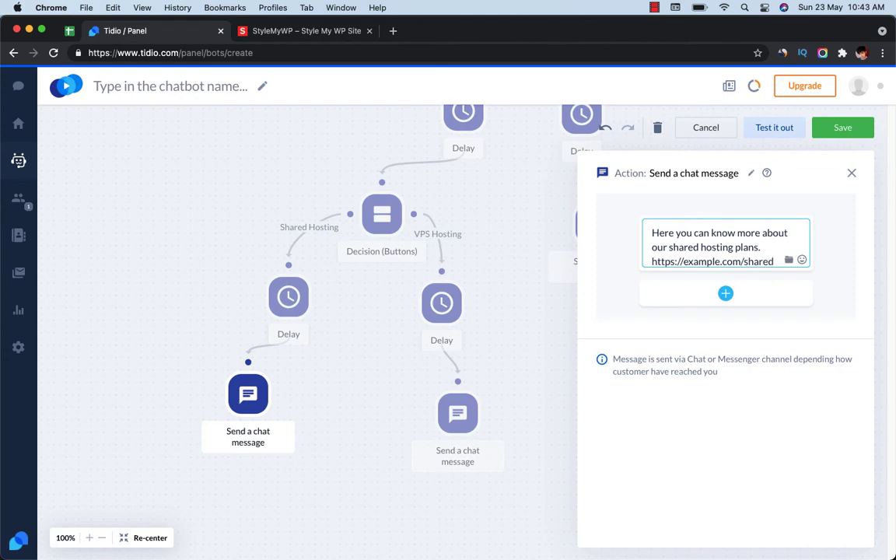
{"action": "key", "text": "super+a"}
{"action": "key", "text": "super+c"}
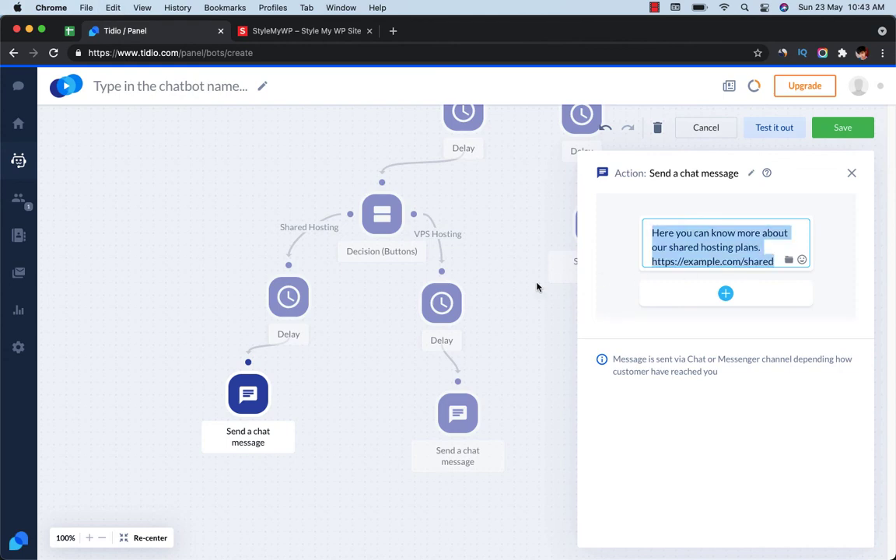
{"action": "left_click", "coordinate": [492, 412]}
{"action": "left_click", "coordinate": [457, 413]}
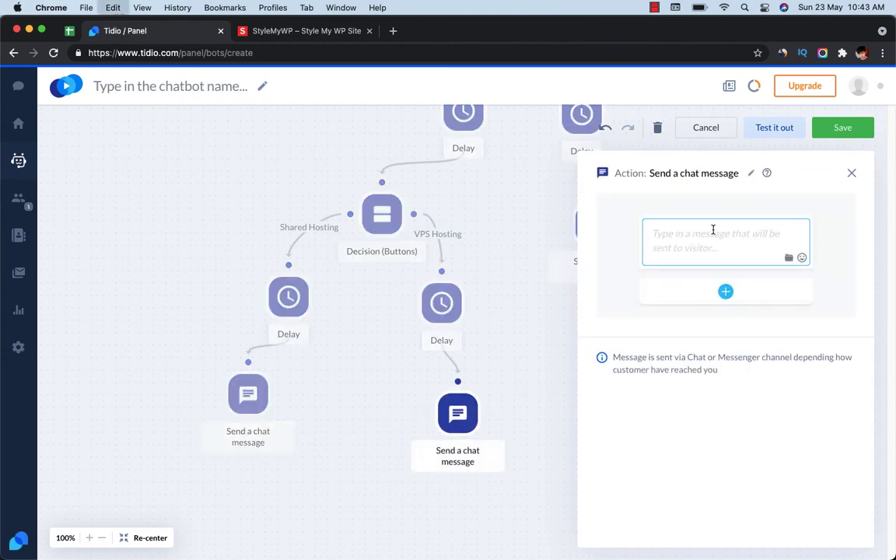
{"action": "key", "text": "super+v"}
{"action": "double_click", "coordinate": [747, 260]}
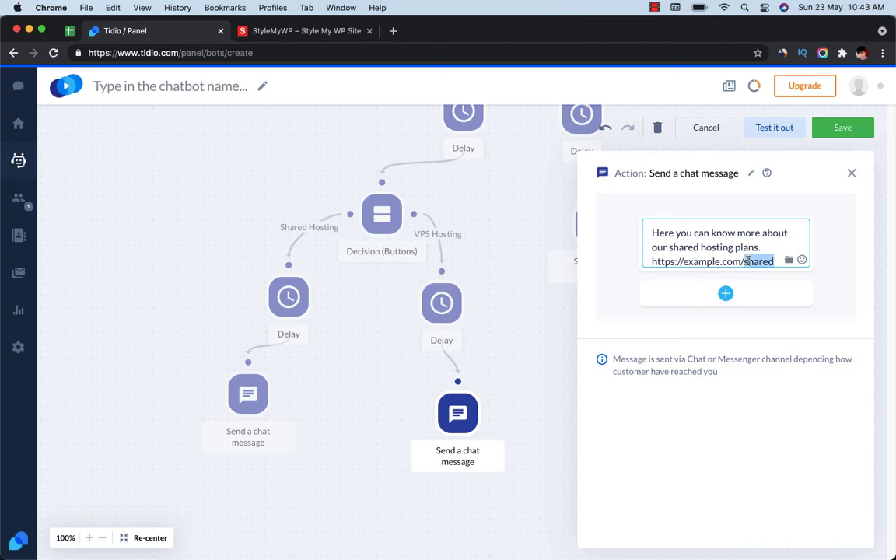
{"action": "type", "text": "vpn"}
{"action": "double_click", "coordinate": [682, 246]}
{"action": "type", "text": "VPS"}
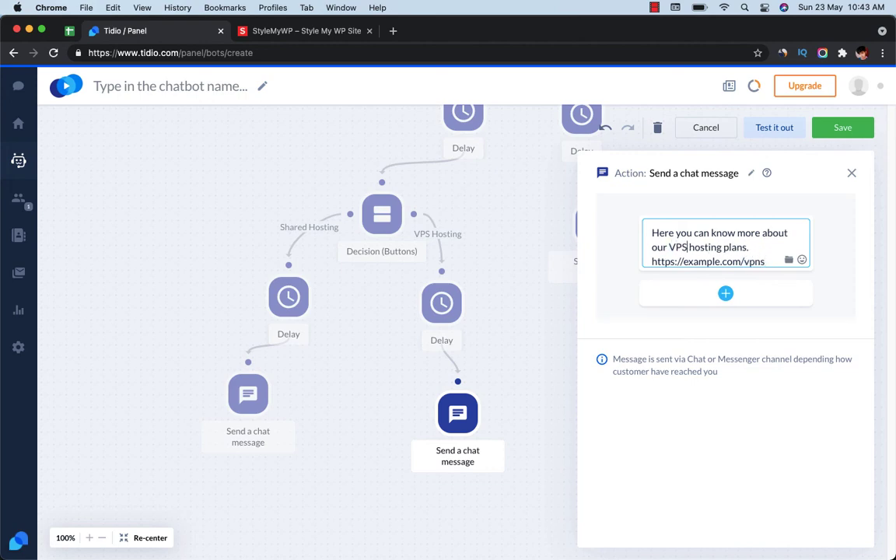
{"action": "left_click", "coordinate": [478, 242]}
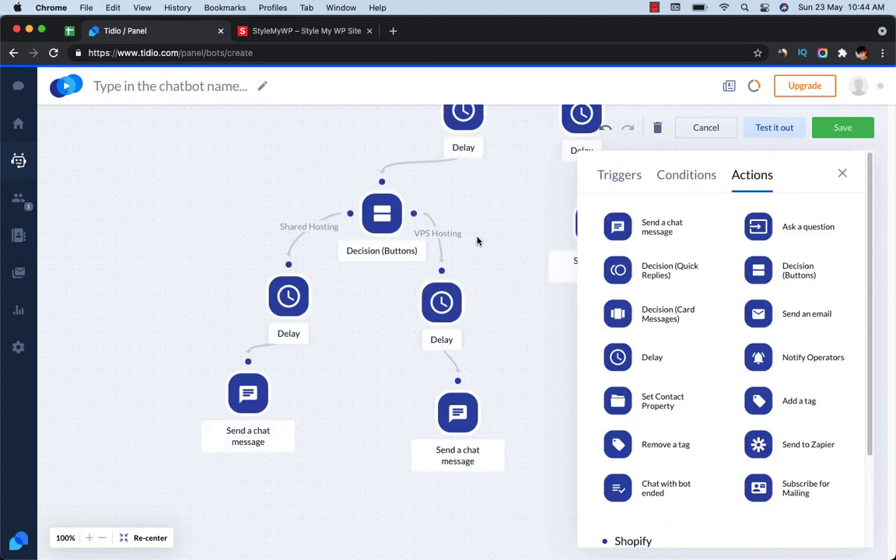
Adjust the hosting branches' Delay times, entering values 3 and 30.
{"action": "left_click", "coordinate": [435, 310]}
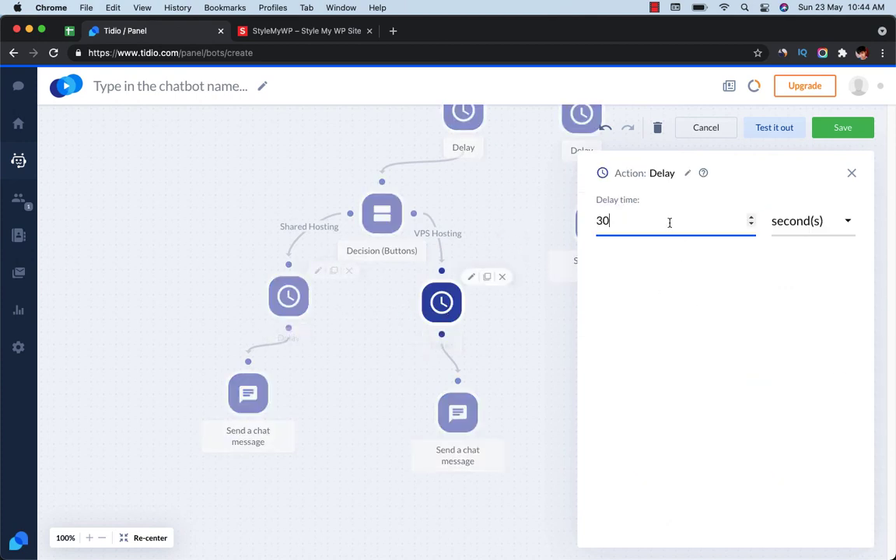
{"action": "left_click_drag", "start_coordinate": [668, 221], "coordinate": [475, 222]}
{"action": "type", "text": "30"}
{"action": "double_click", "coordinate": [628, 226]}
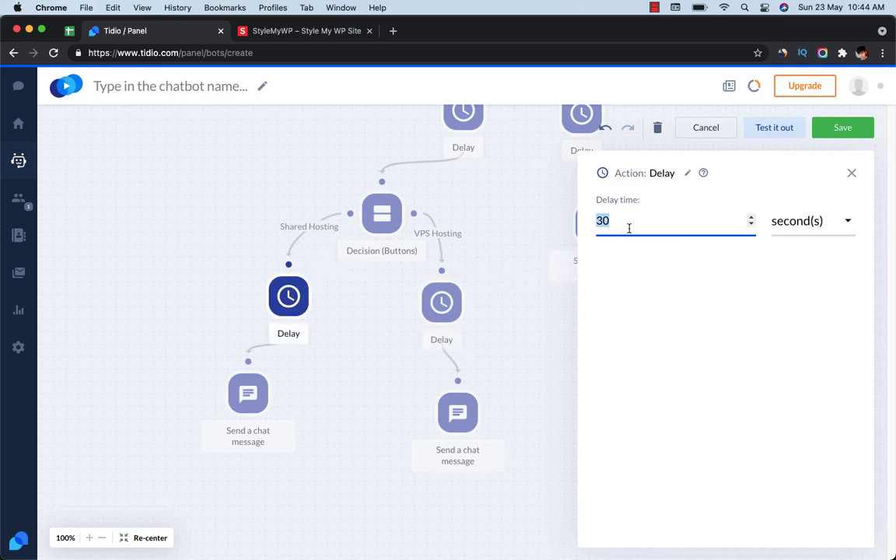
{"action": "type", "text": "3"}
{"action": "left_click", "coordinate": [503, 275]}
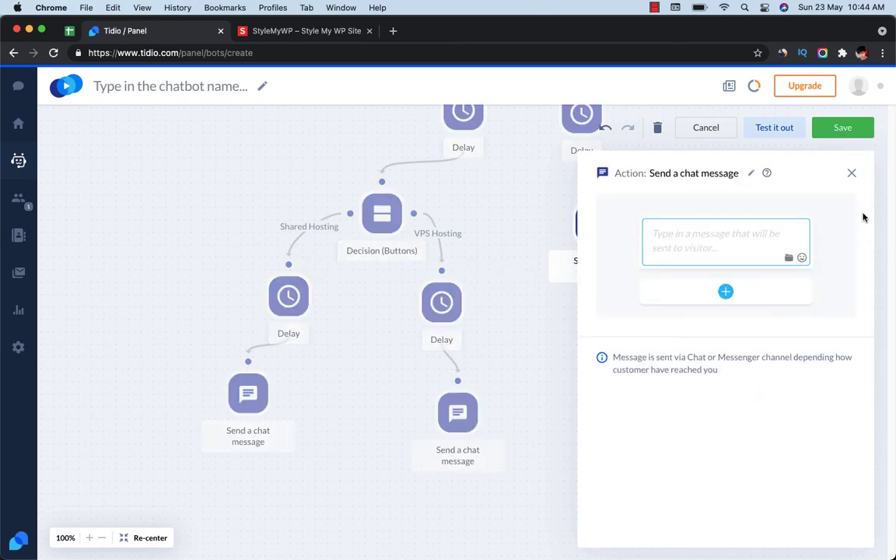
{"action": "left_click", "coordinate": [850, 173]}
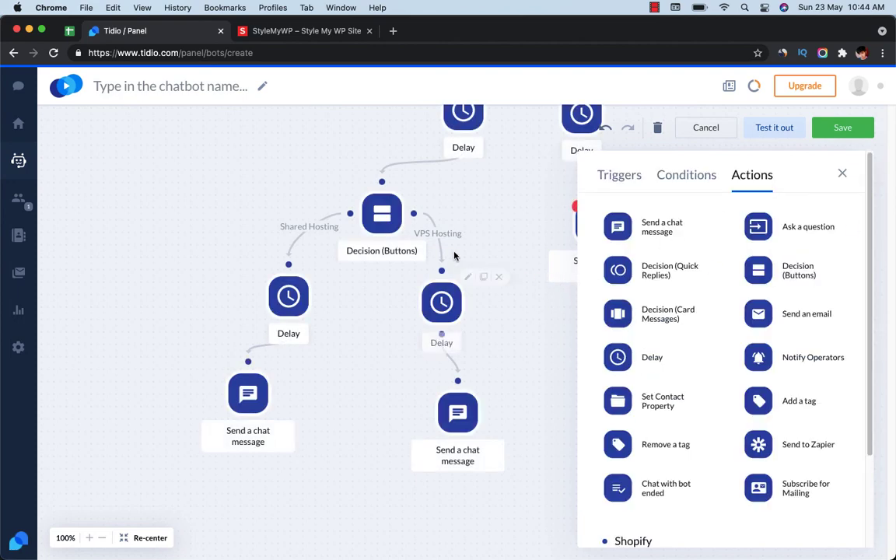
Fill the 'need your service' branch's empty message with a question beginning 'Which service do you ne…'.
{"action": "left_click_drag", "start_coordinate": [490, 225], "coordinate": [376, 238]}
{"action": "left_click", "coordinate": [476, 238]}
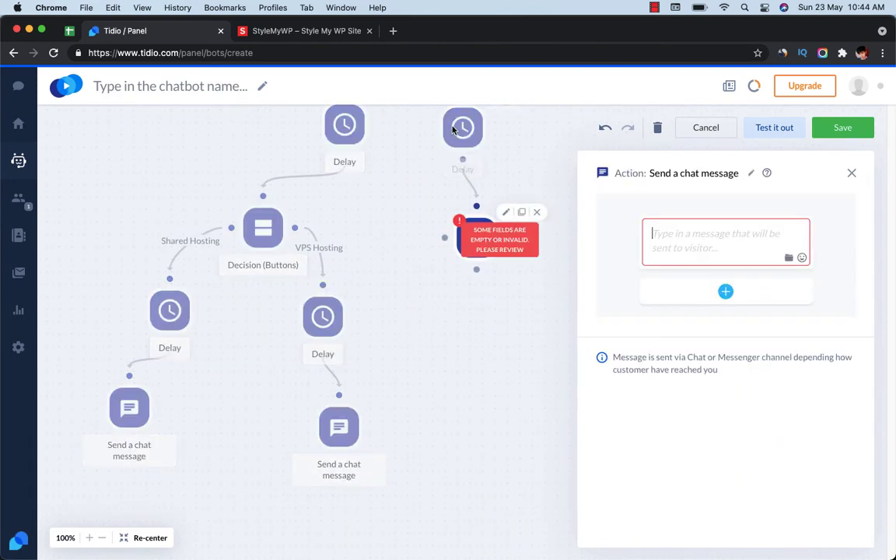
{"action": "scroll", "coordinate": [397, 293], "scroll_direction": "up", "scroll_amount": 3}
{"action": "mouse_move", "coordinate": [462, 218]}
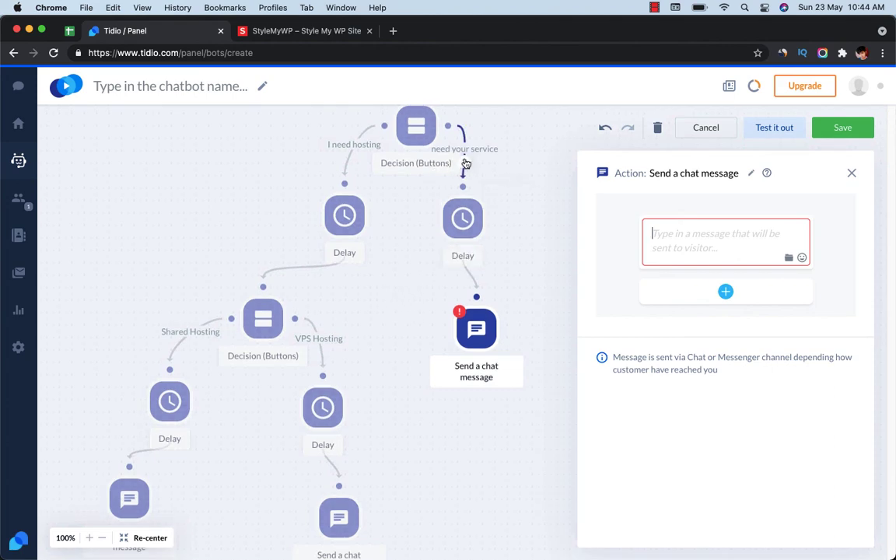
{"action": "left_click", "coordinate": [462, 218]}
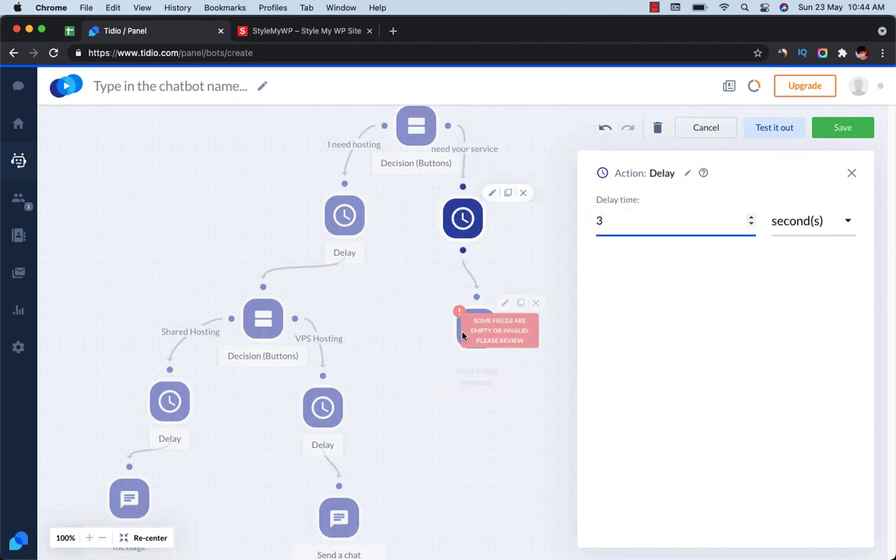
{"action": "left_click", "coordinate": [416, 233]}
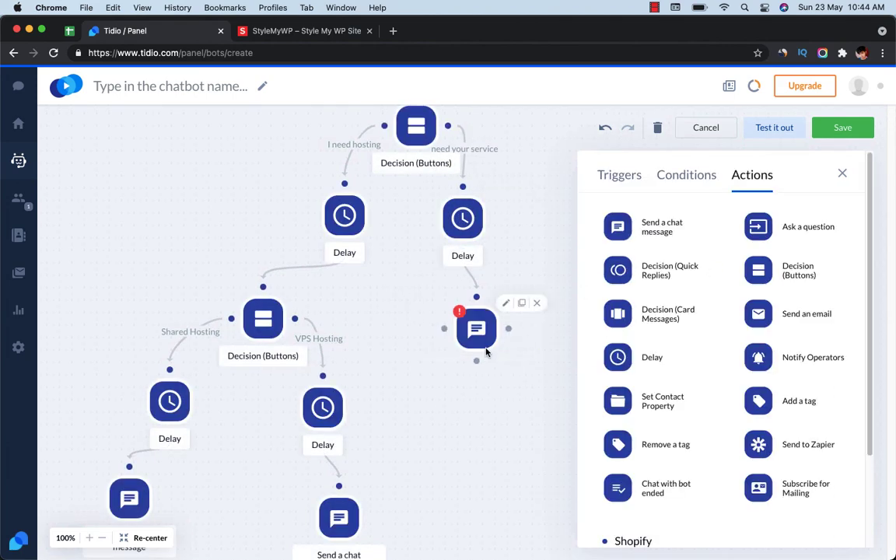
{"action": "left_click", "coordinate": [476, 327]}
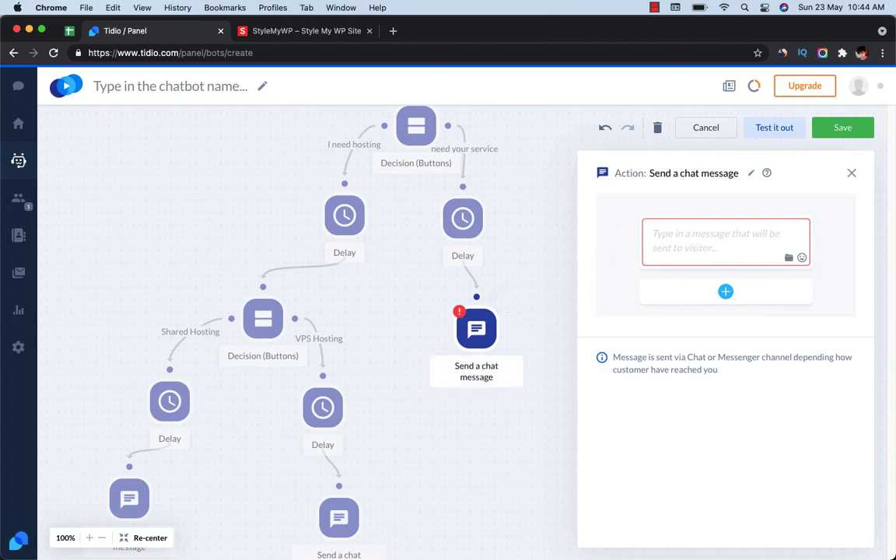
{"action": "type", "text": "Which service do you need"}
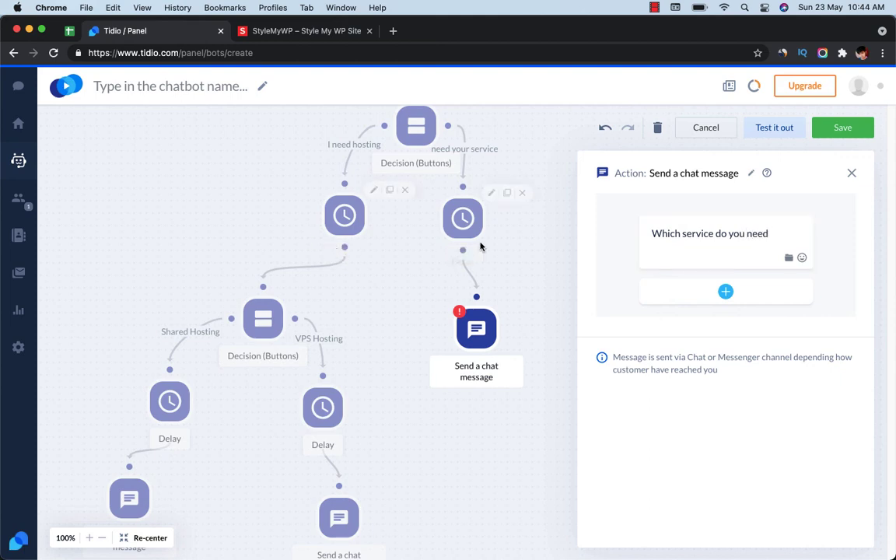
{"action": "left_click", "coordinate": [479, 245]}
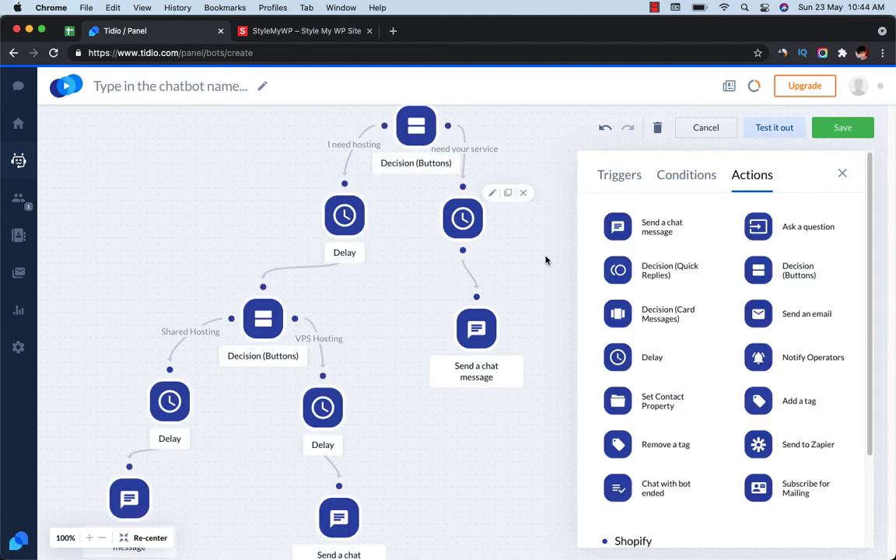
Save the chatbot as a draft named 'Testing Bot' and dismiss the saved notice.
{"action": "left_click", "coordinate": [842, 127]}
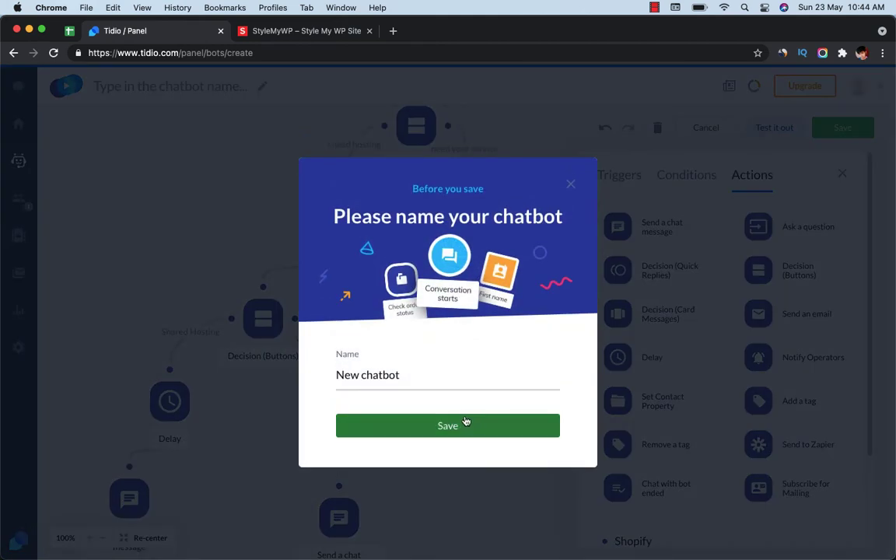
{"action": "left_click_drag", "start_coordinate": [449, 370], "coordinate": [194, 373]}
{"action": "type", "text": "T"}
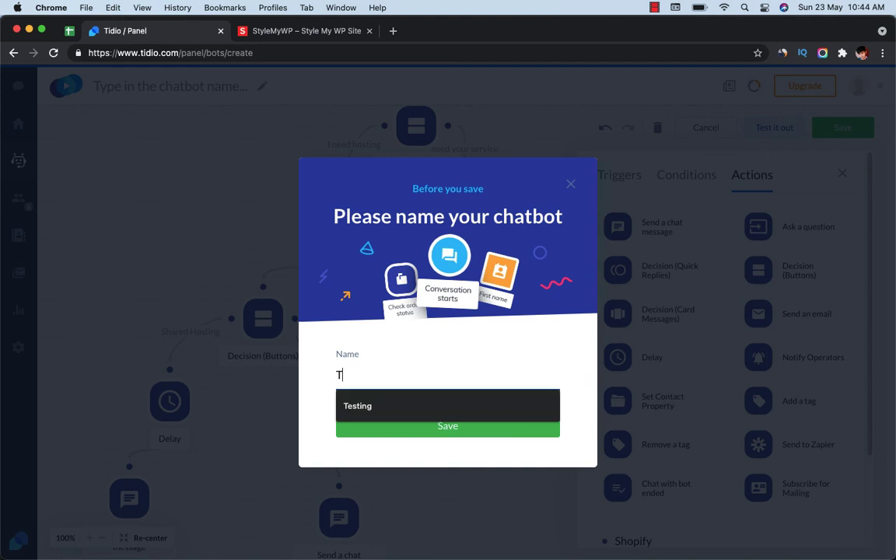
{"action": "type", "text": "esting Bot"}
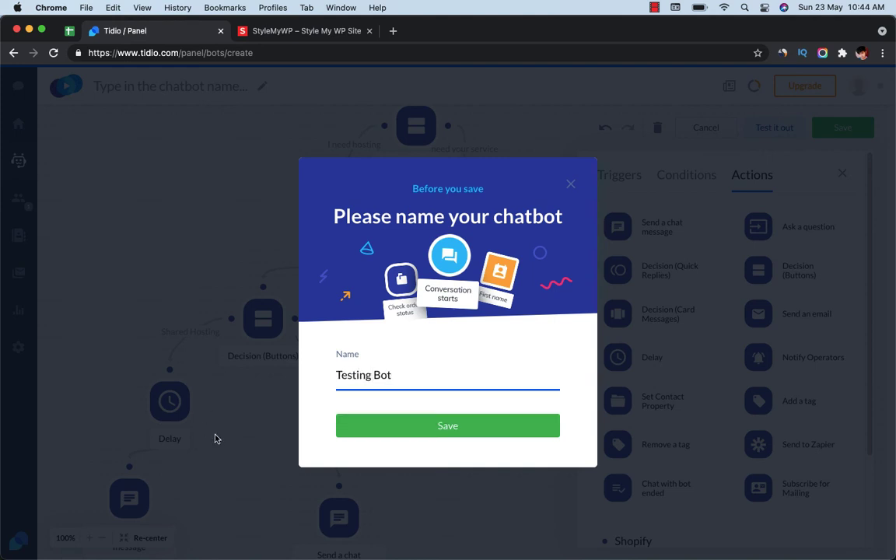
{"action": "left_click", "coordinate": [346, 430]}
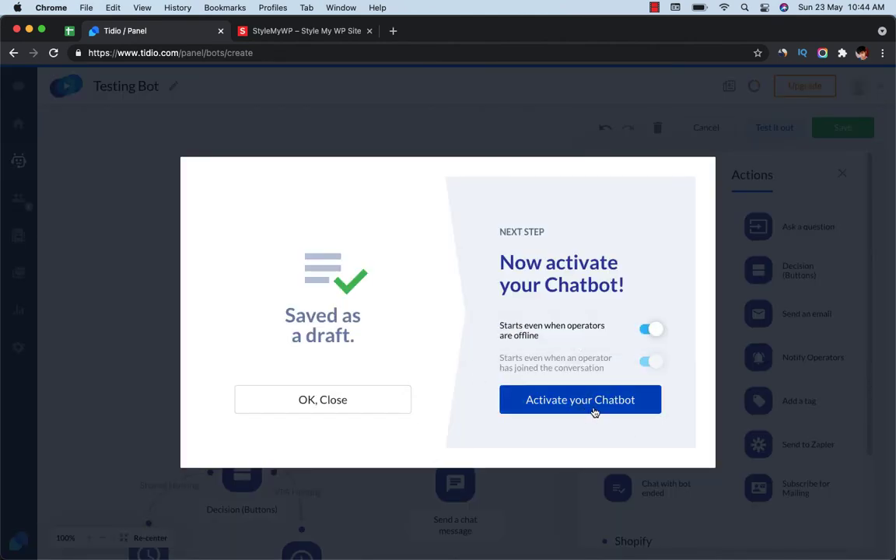
{"action": "left_click", "coordinate": [348, 411]}
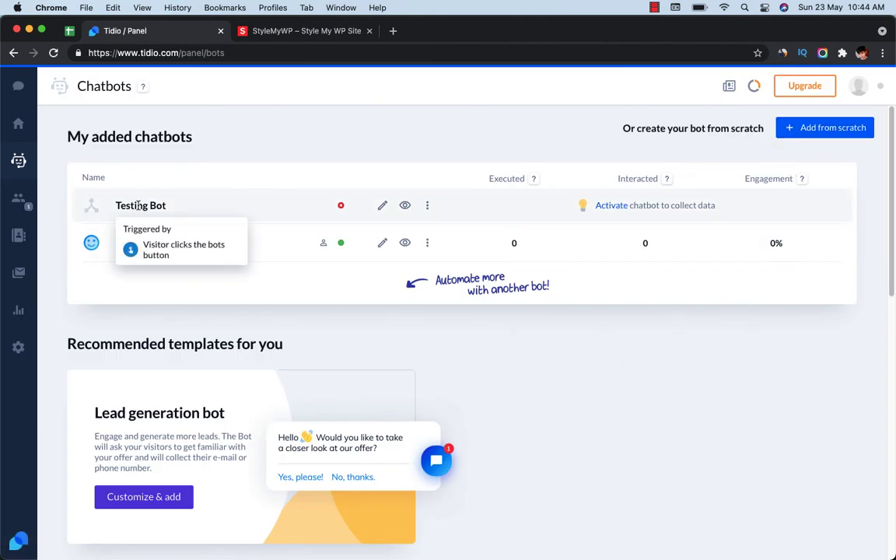
Preview Testing Bot, answer 'I need hosting' then 'VPS Hosting', and close the preview.
{"action": "left_click", "coordinate": [405, 206]}
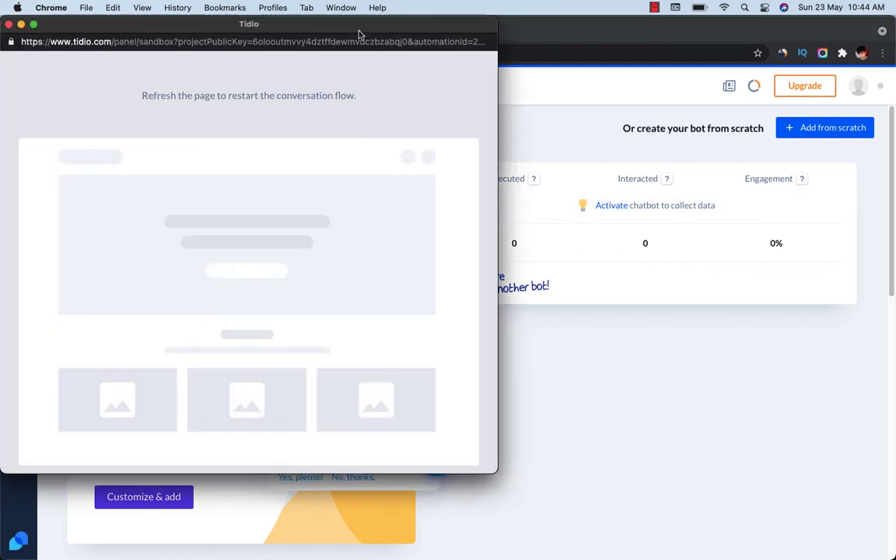
{"action": "left_click_drag", "start_coordinate": [359, 34], "coordinate": [595, 72]}
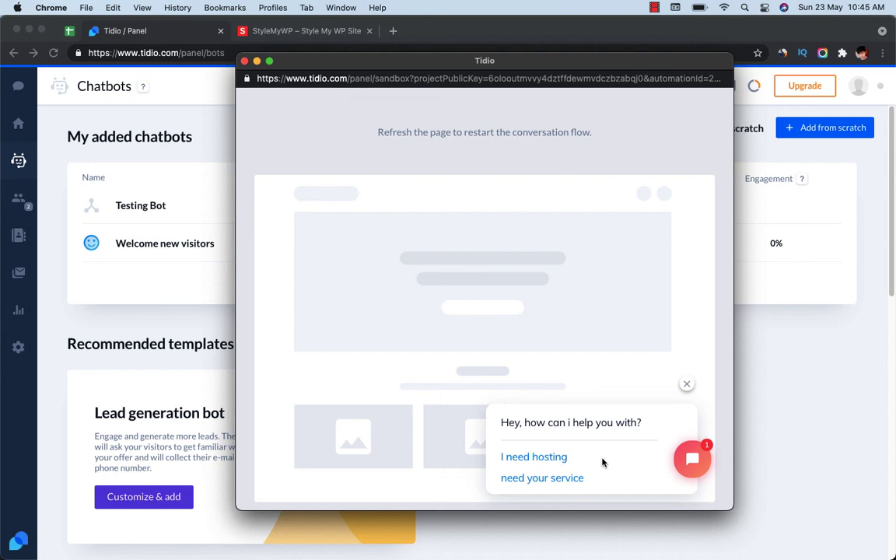
{"action": "left_click", "coordinate": [561, 460]}
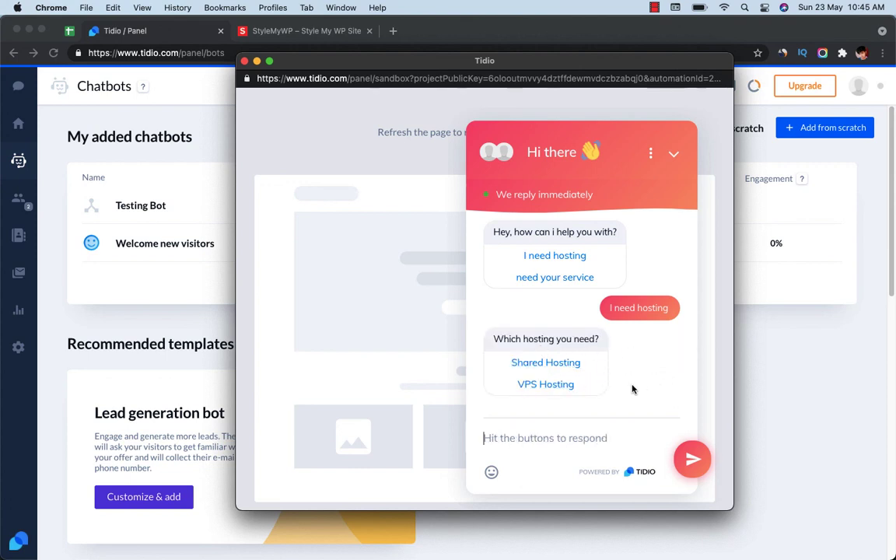
{"action": "left_click", "coordinate": [559, 386]}
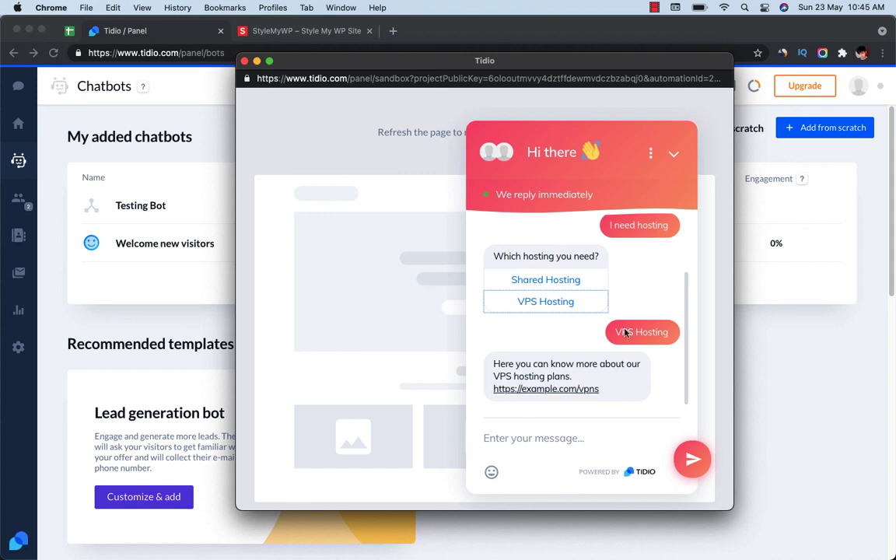
{"action": "scroll", "coordinate": [627, 311], "scroll_direction": "up", "scroll_amount": 3}
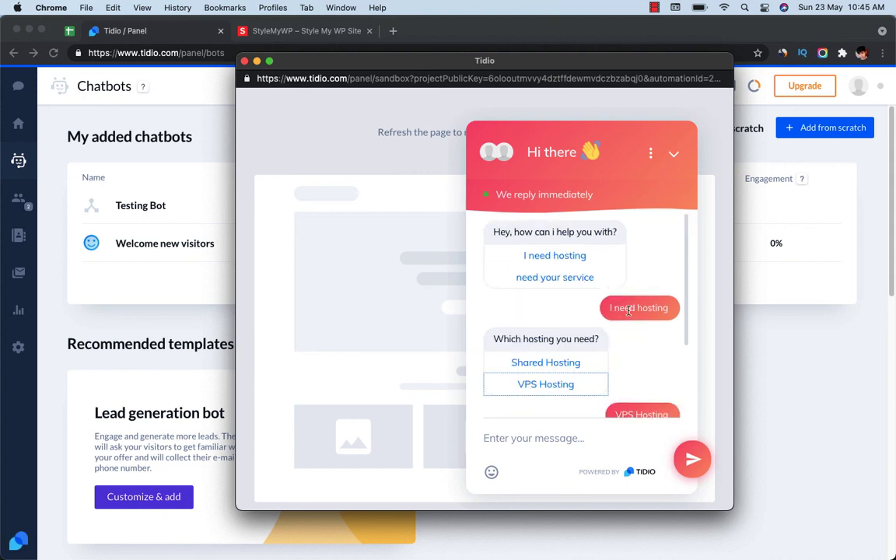
{"action": "left_click", "coordinate": [673, 154]}
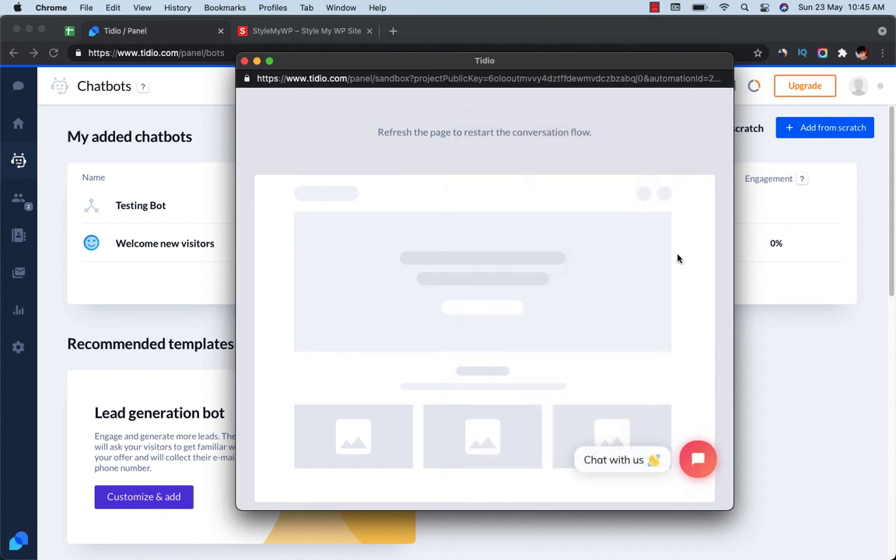
{"action": "left_click_drag", "start_coordinate": [601, 64], "coordinate": [644, 90]}
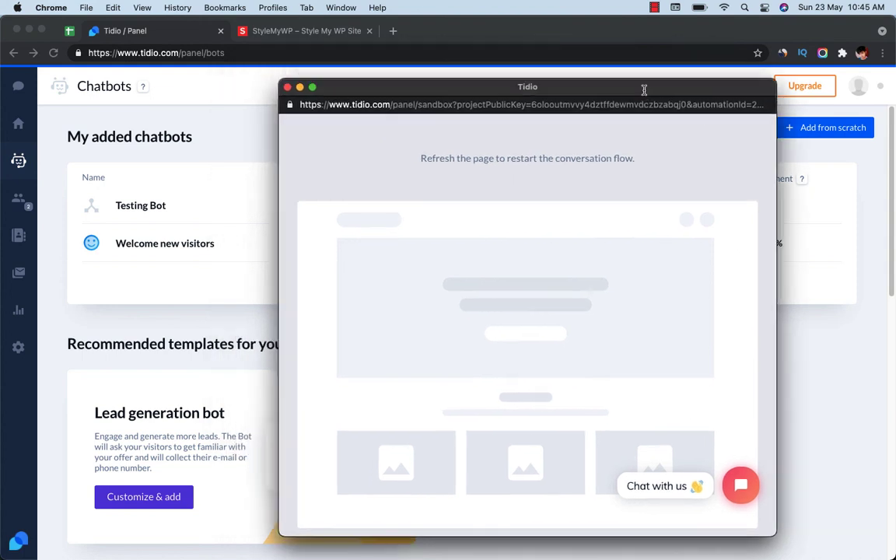
{"action": "left_click", "coordinate": [287, 88]}
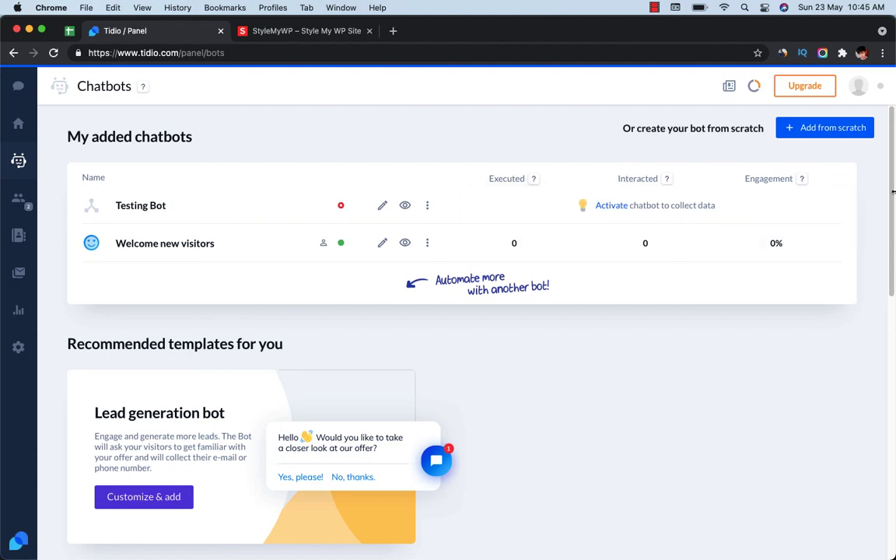
{"action": "left_click_drag", "start_coordinate": [892, 191], "coordinate": [868, 358]}
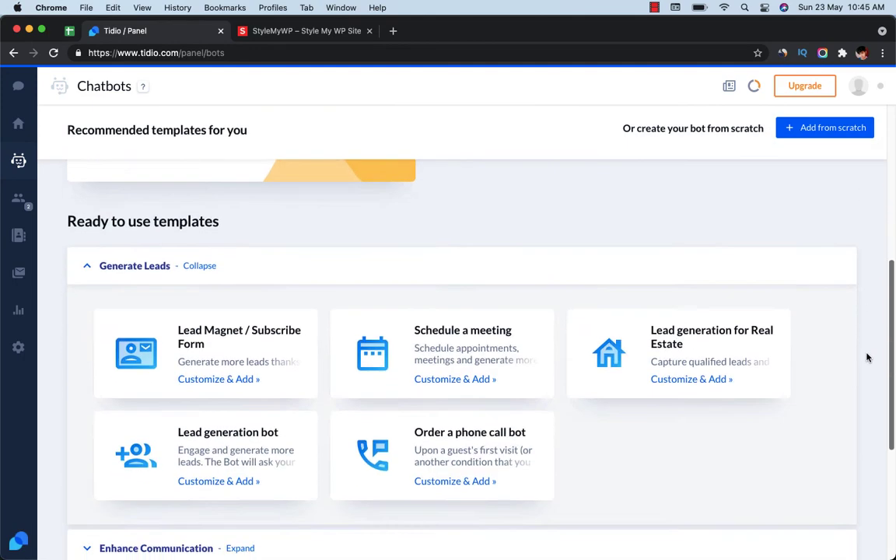
{"action": "scroll", "coordinate": [867, 358], "scroll_direction": "down", "scroll_amount": 7}
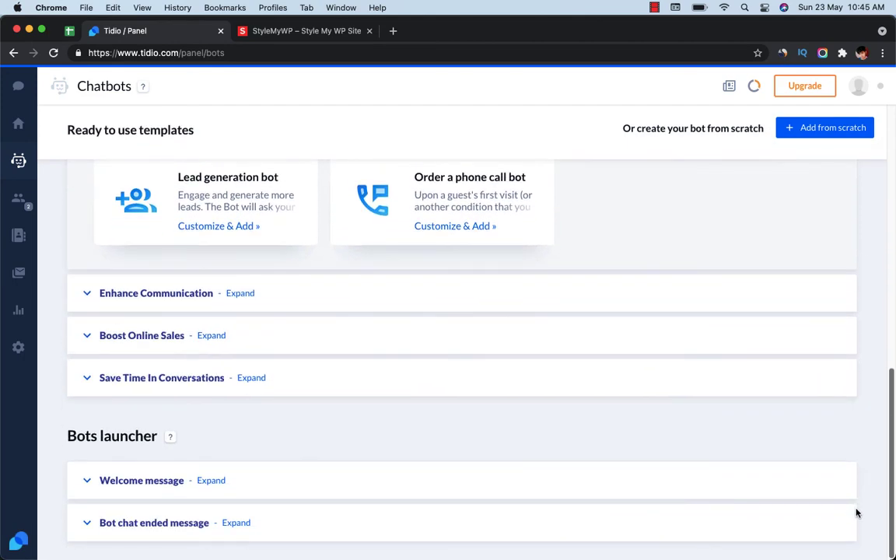
{"action": "scroll", "coordinate": [856, 513], "scroll_direction": "up", "scroll_amount": 15}
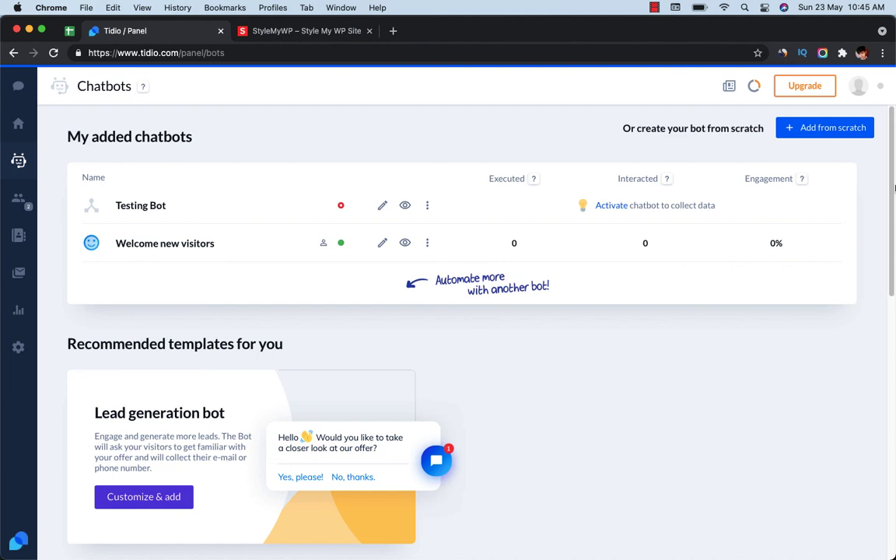
{"action": "left_click", "coordinate": [651, 7]}
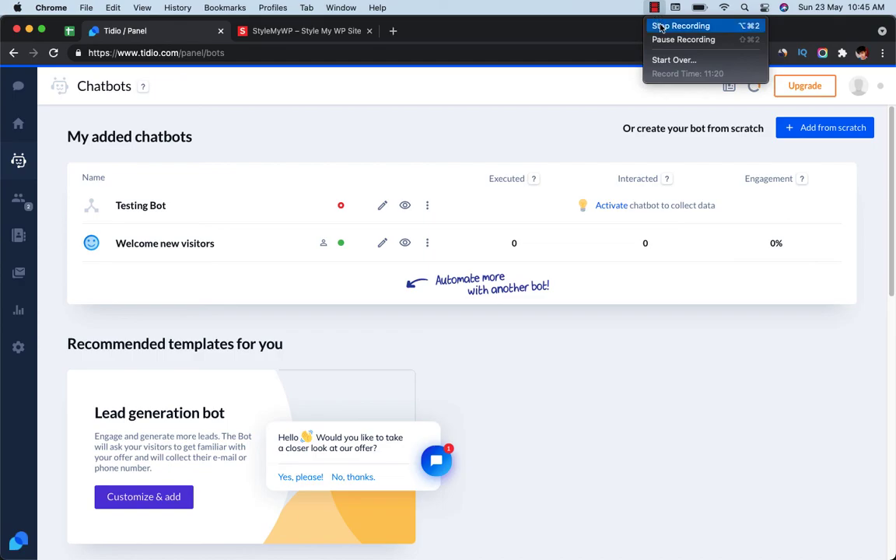